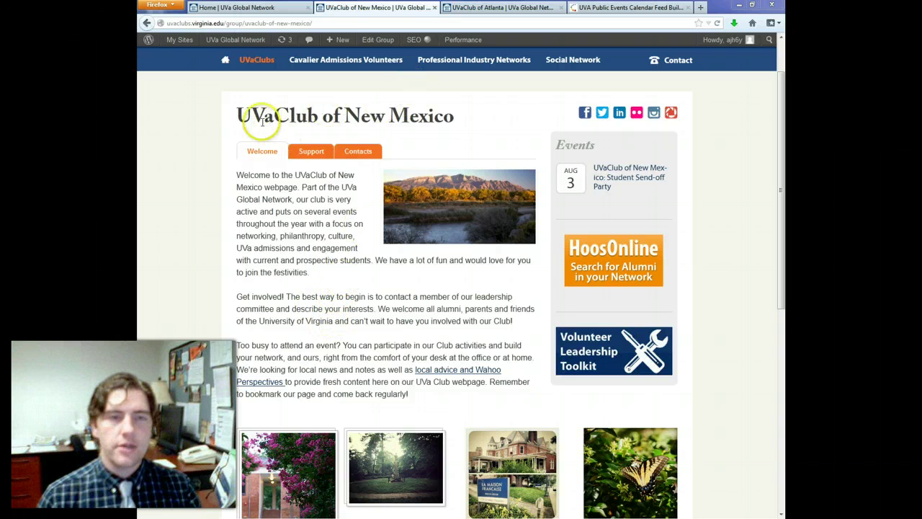
pyautogui.moveTo(239, 115); pyautogui.dragTo(499, 122)
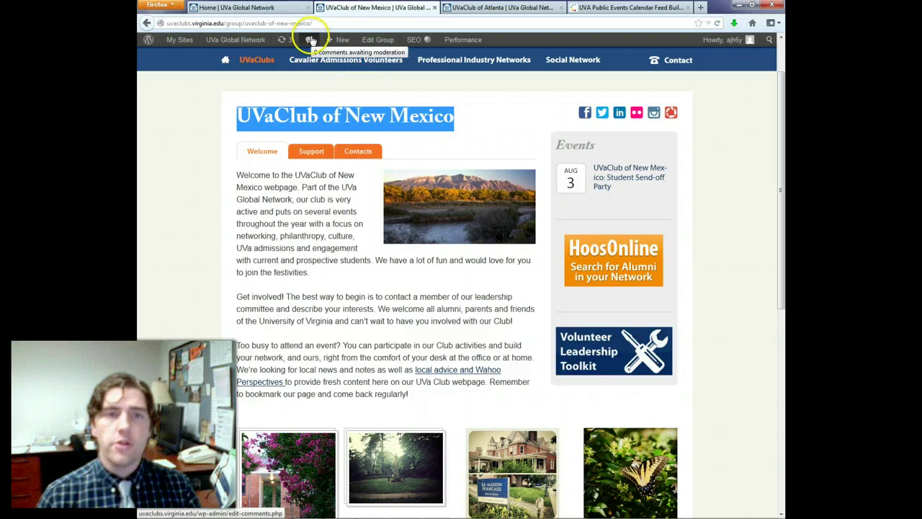
pyautogui.click(386, 137)
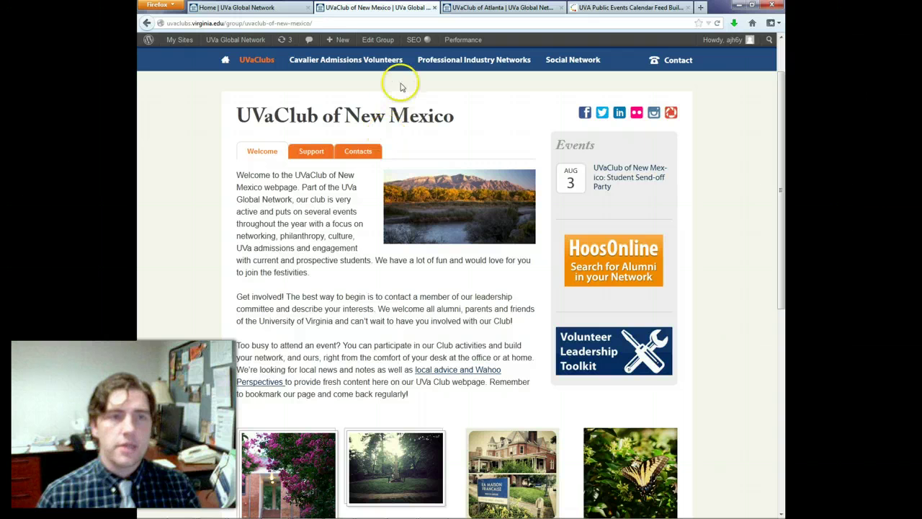
# Create a new group titled "UVaClub of Las Vegas" and assign it the Club group type.
pyautogui.moveTo(235, 45)
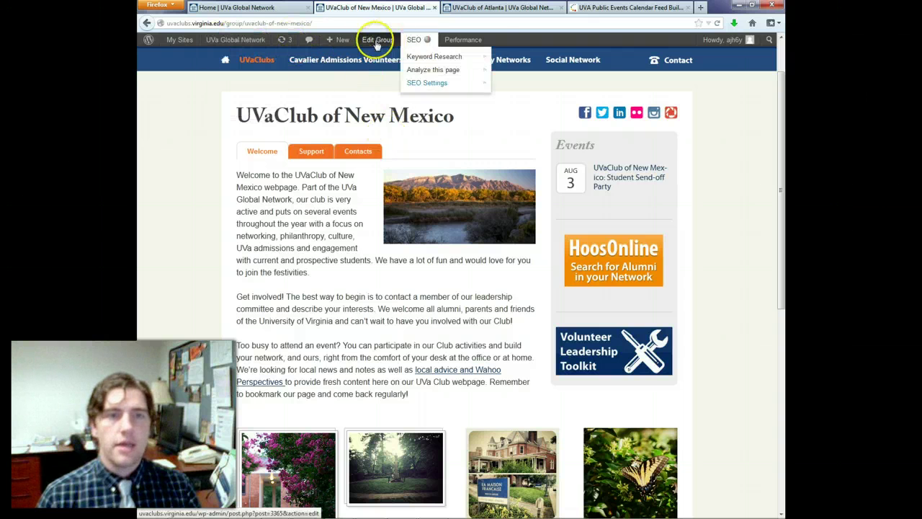
pyautogui.moveTo(353, 43)
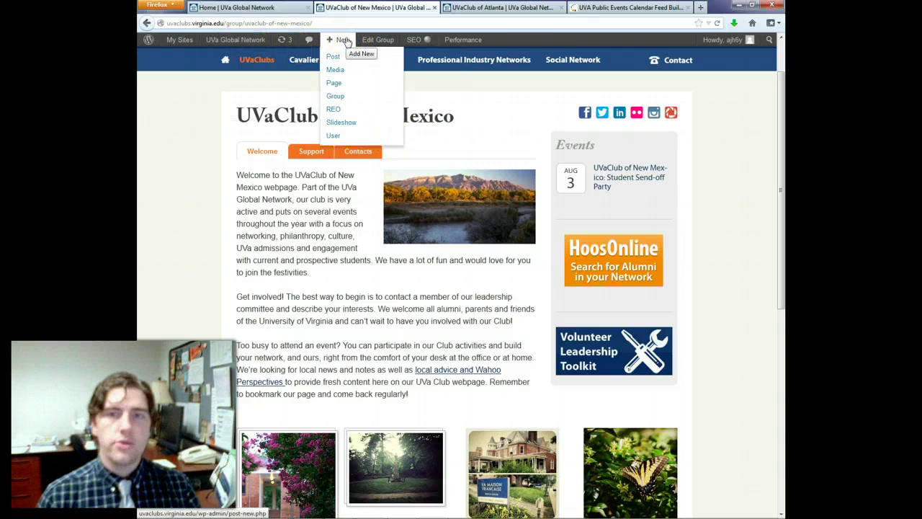
pyautogui.click(338, 94)
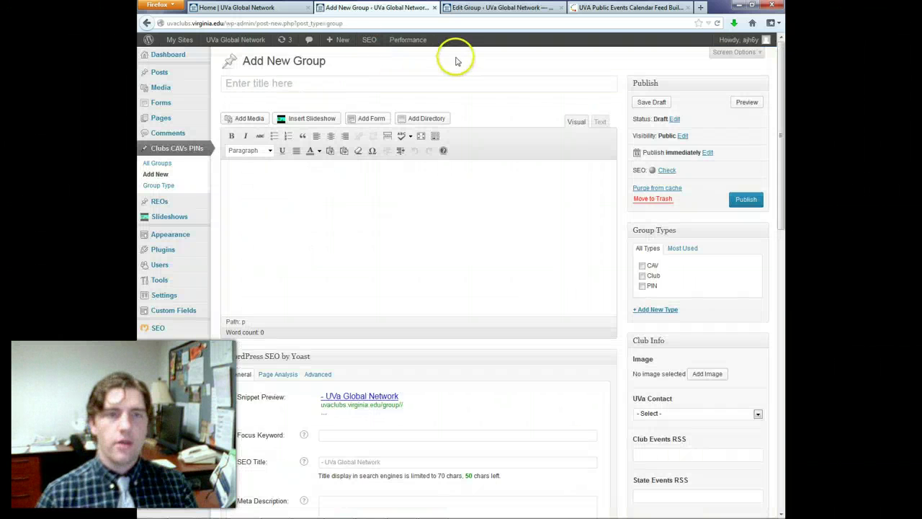
pyautogui.click(324, 80)
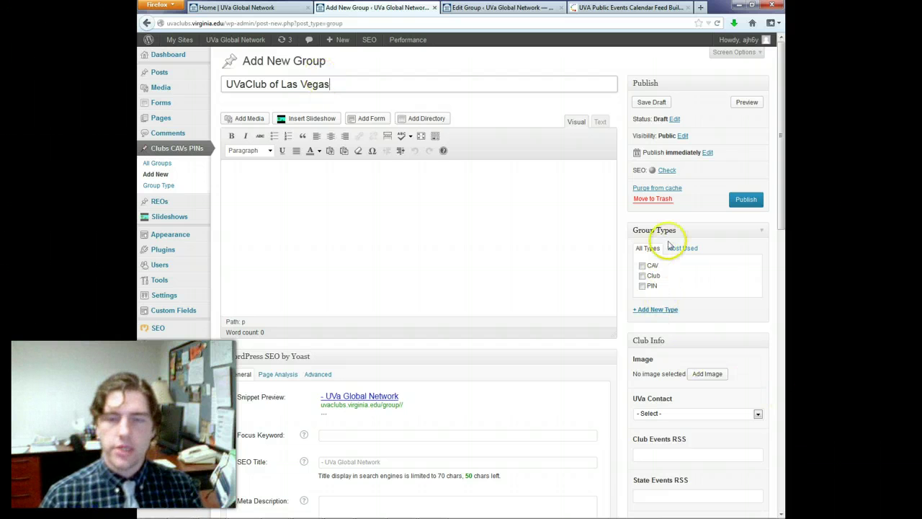
pyautogui.click(642, 276)
# Upload the lasvegas picture from the New Website\us-locations\nevada folder and set it as the club's image.
pyautogui.scroll(-2, 605, 307)
pyautogui.scroll(-3, 606, 306)
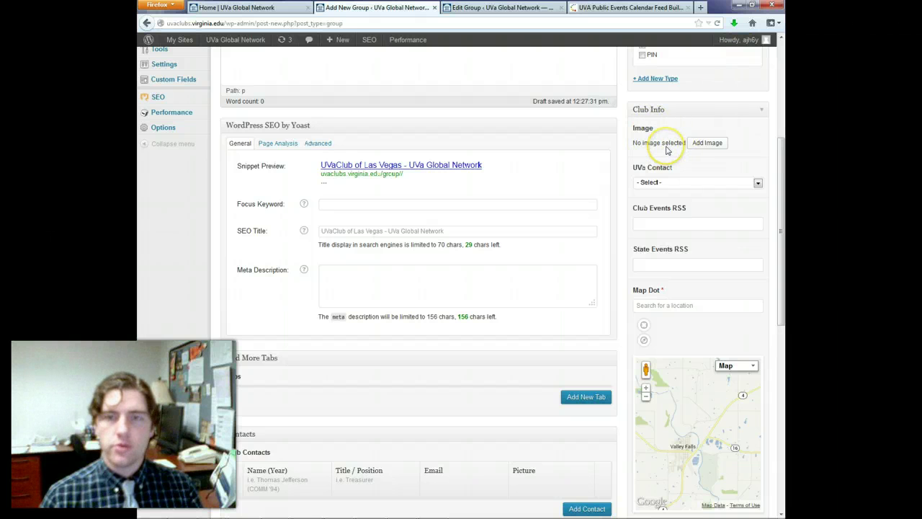
pyautogui.click(704, 146)
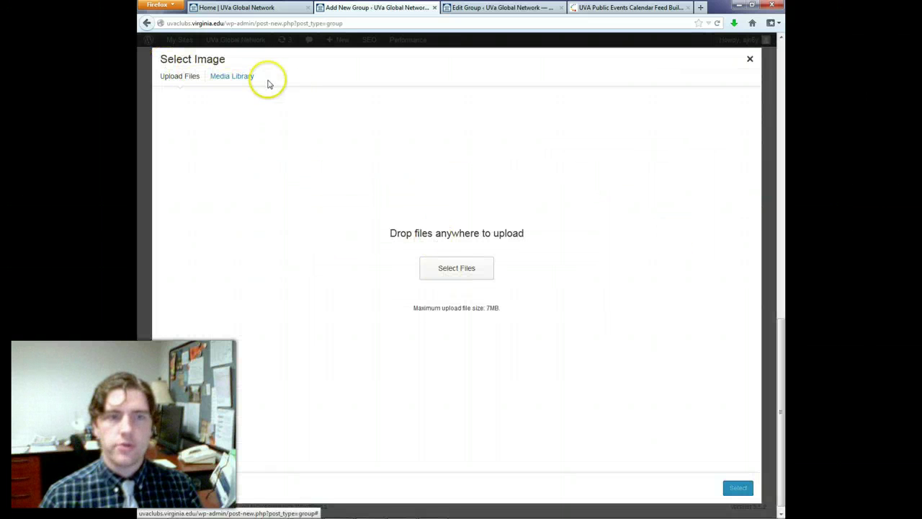
pyautogui.click(465, 271)
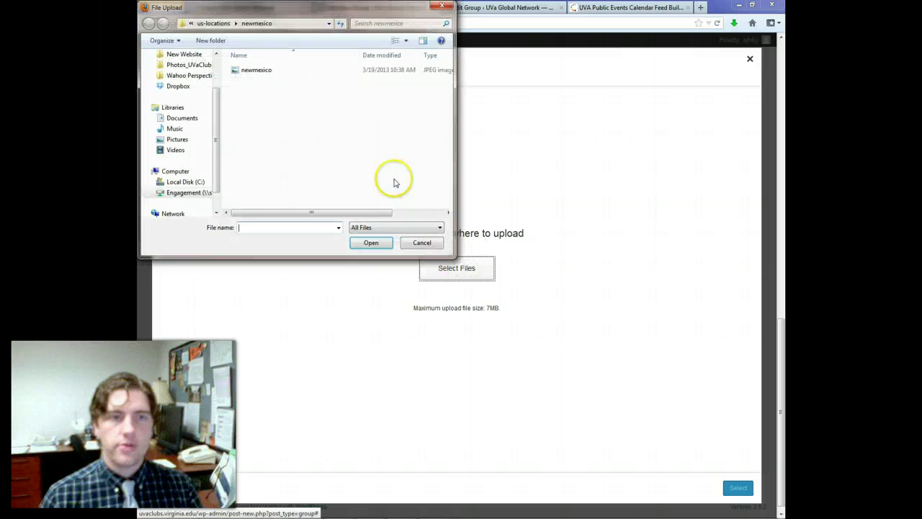
pyautogui.moveTo(213, 120); pyautogui.dragTo(218, 82)
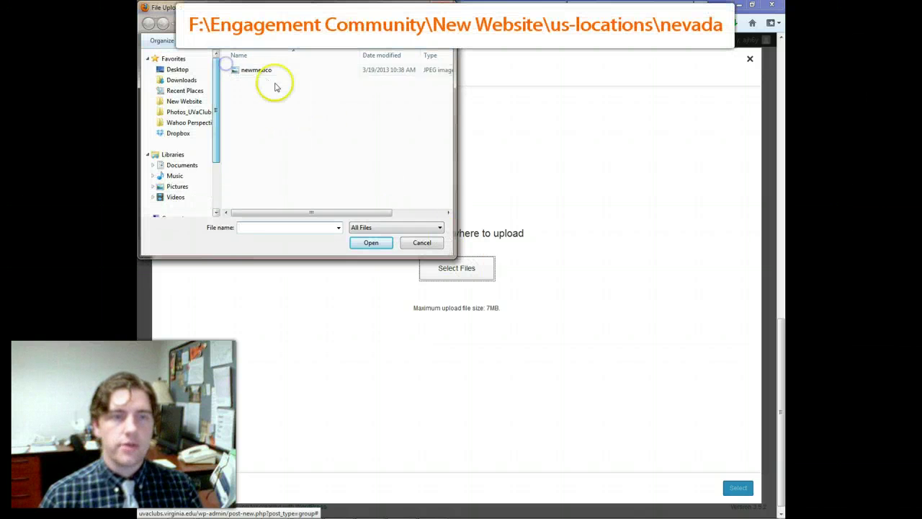
pyautogui.click(197, 105)
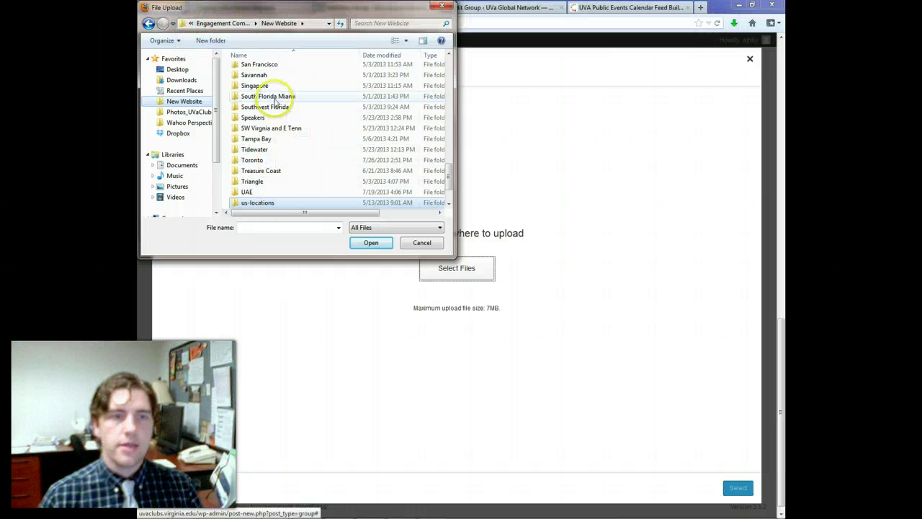
pyautogui.doubleClick(267, 206)
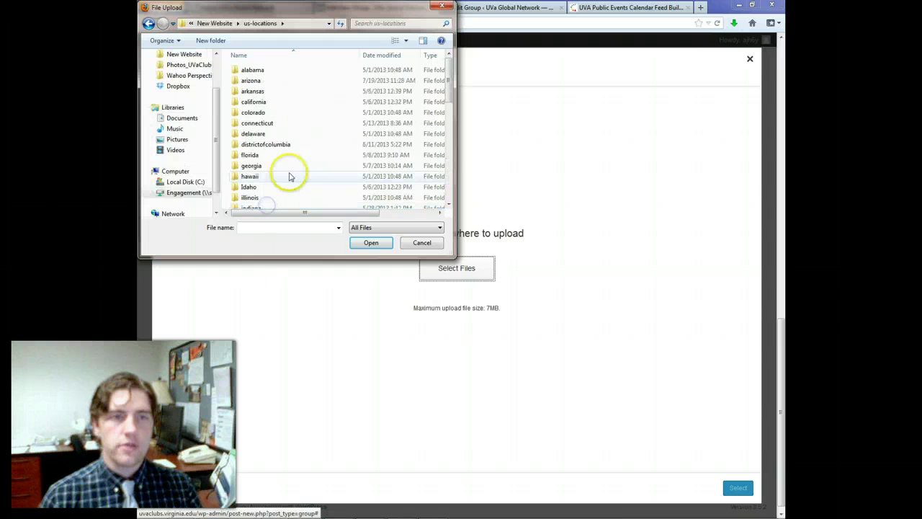
pyautogui.scroll(-8, 284, 137)
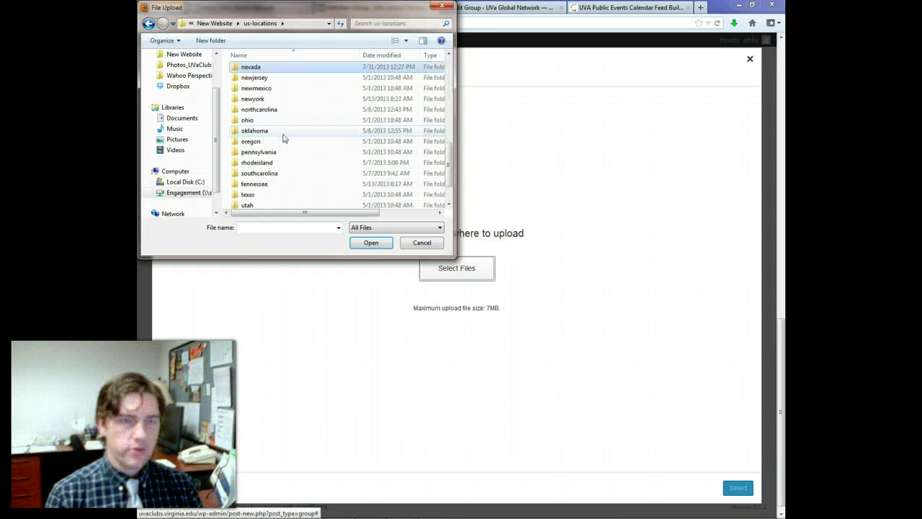
pyautogui.doubleClick(254, 67)
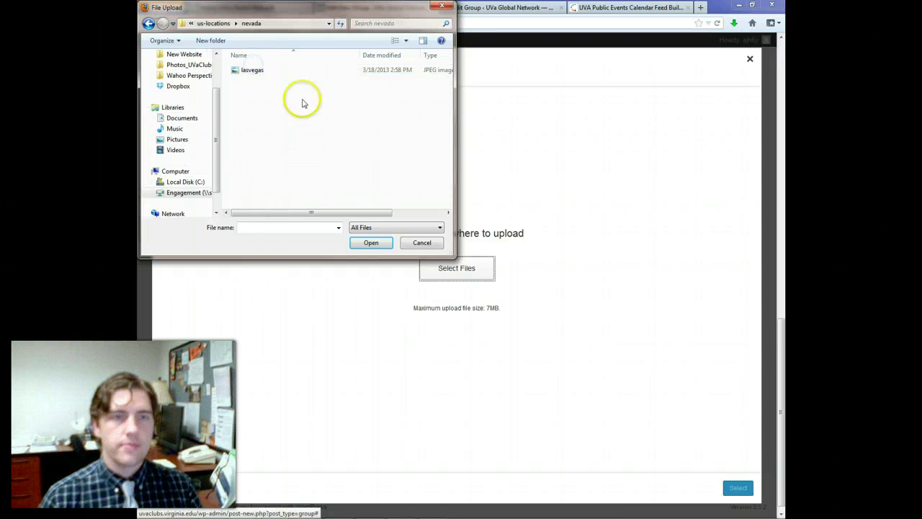
pyautogui.click(275, 70)
pyautogui.click(367, 243)
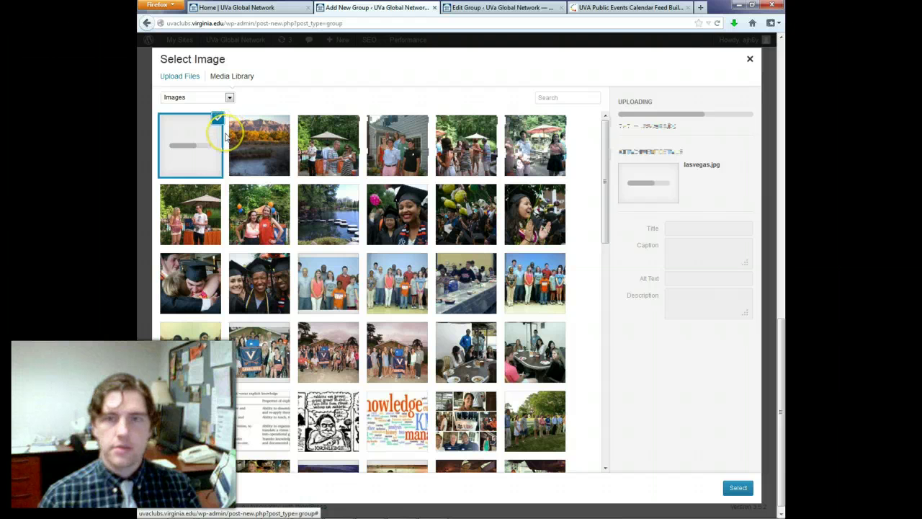
pyautogui.click(740, 488)
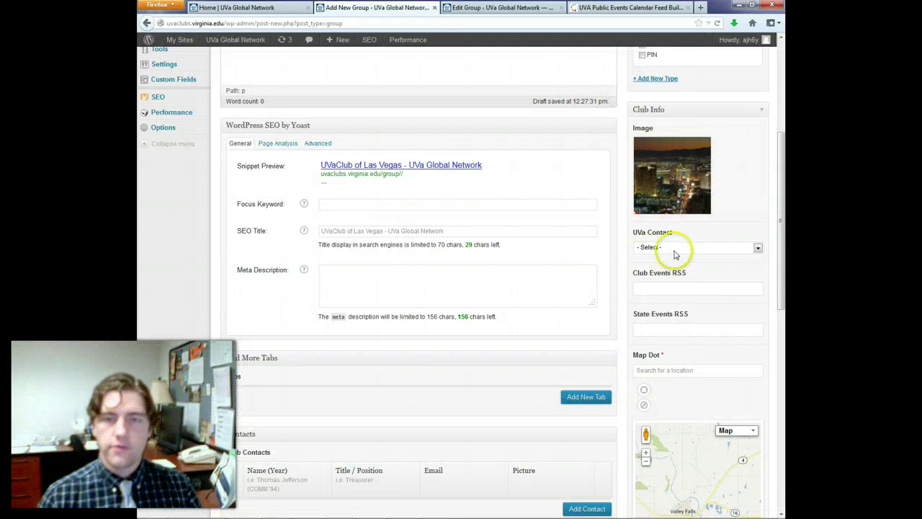
# Assign the first listed staff member as the group's UVa Contact.
pyautogui.click(675, 248)
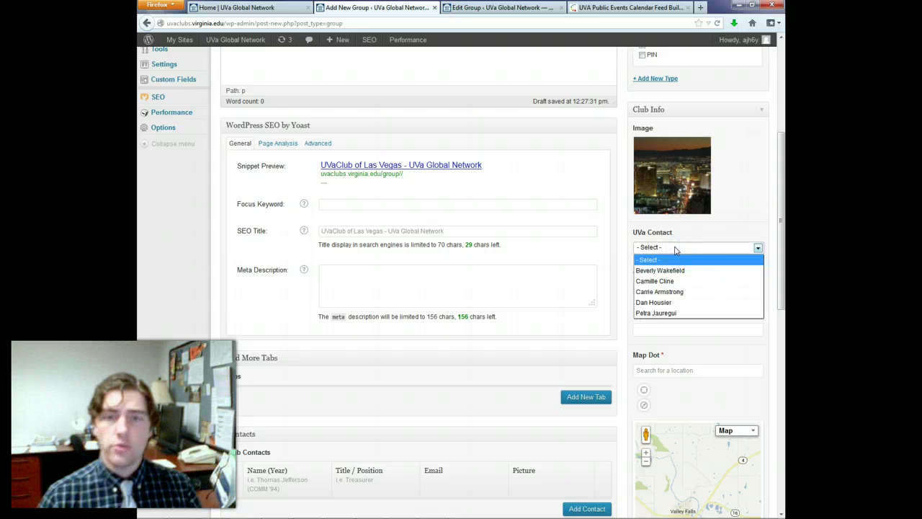
pyautogui.click(684, 271)
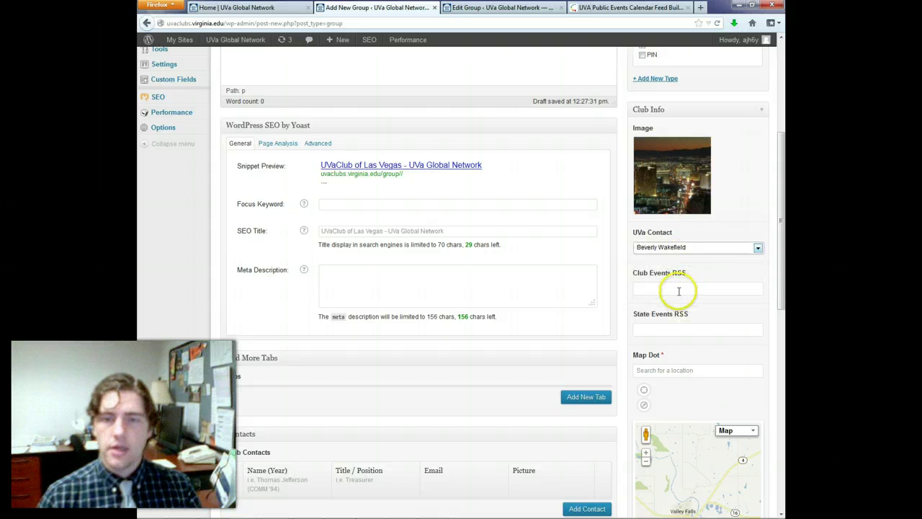
pyautogui.click(679, 290)
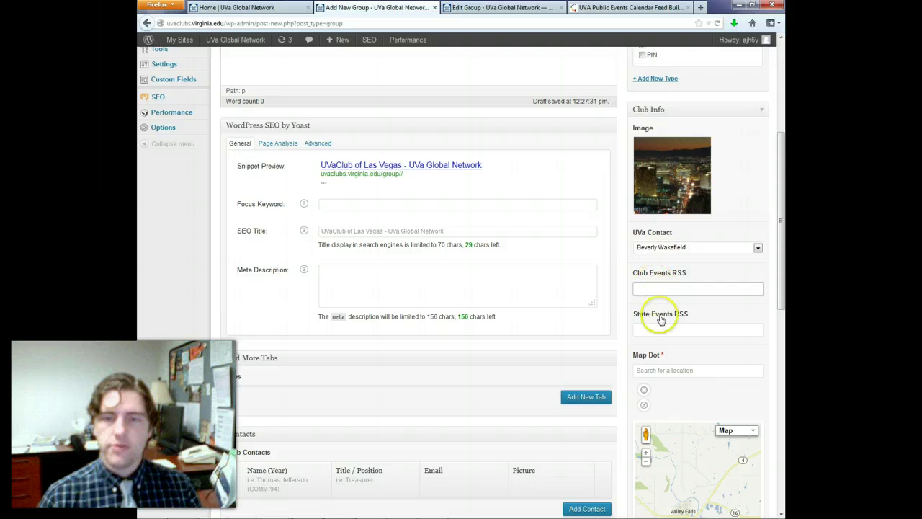
pyautogui.click(653, 340)
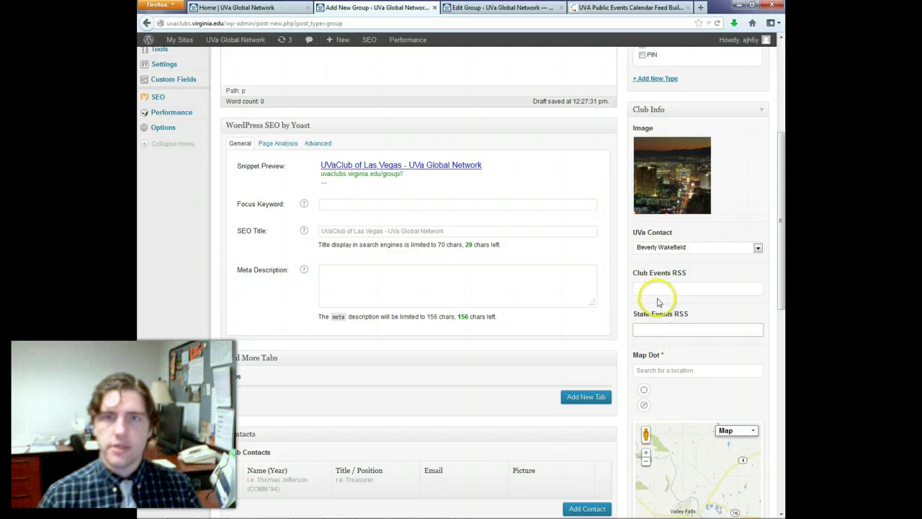
# Switch to the Bedework feed builder, generate an RSS feed for the UVaClub of Las Vegas category, and copy its link.
pyautogui.click(638, 8)
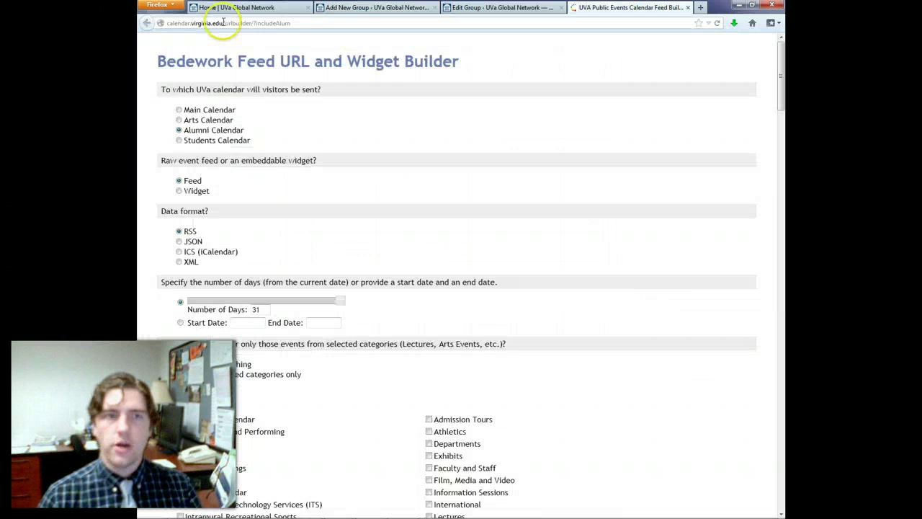
pyautogui.click(336, 23)
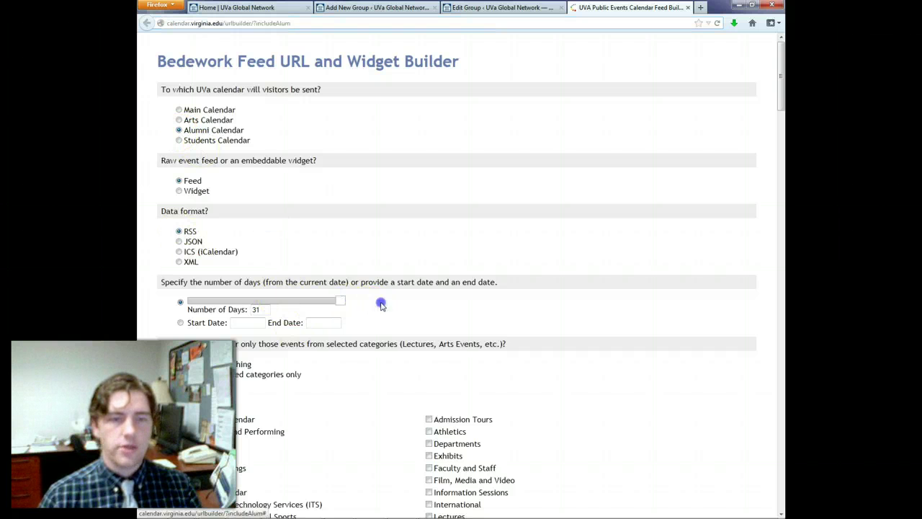
pyautogui.scroll(-7, 440, 302)
pyautogui.scroll(-15, 361, 267)
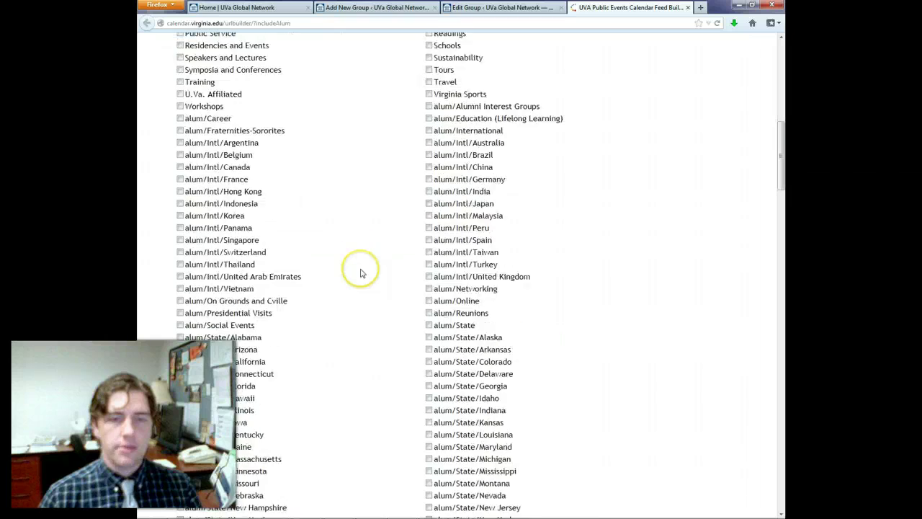
pyautogui.scroll(-12, 362, 274)
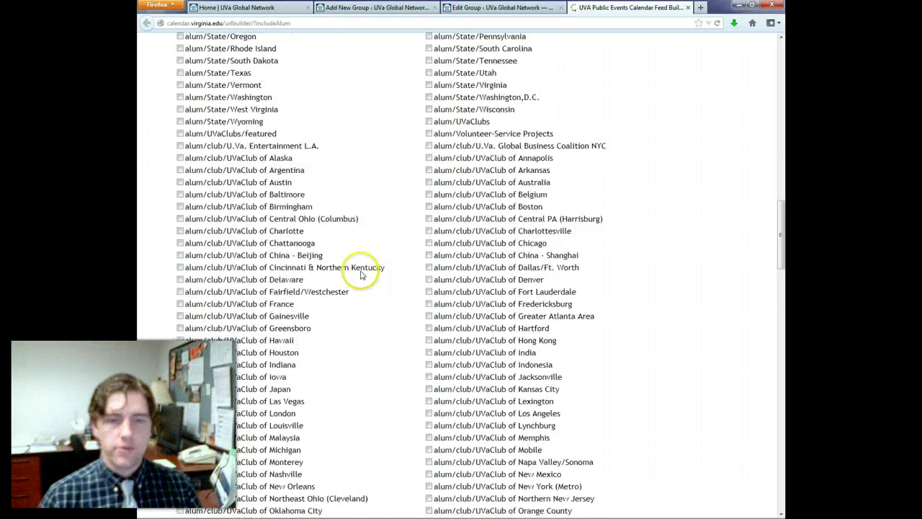
pyautogui.scroll(5, 361, 272)
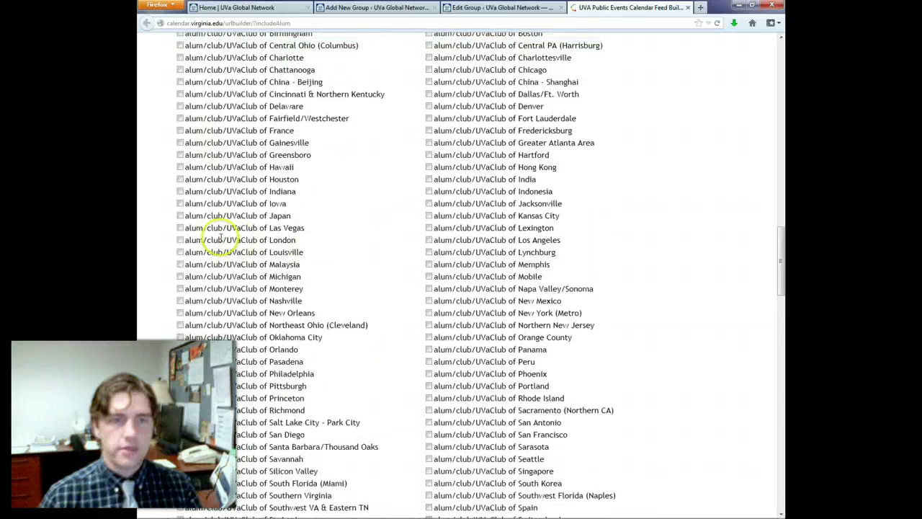
pyautogui.scroll(-15, 386, 276)
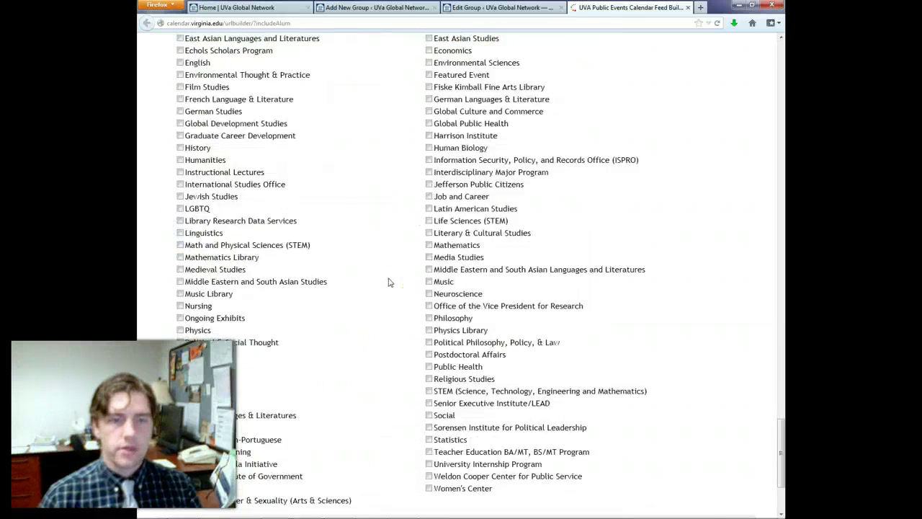
pyautogui.scroll(-4, 388, 282)
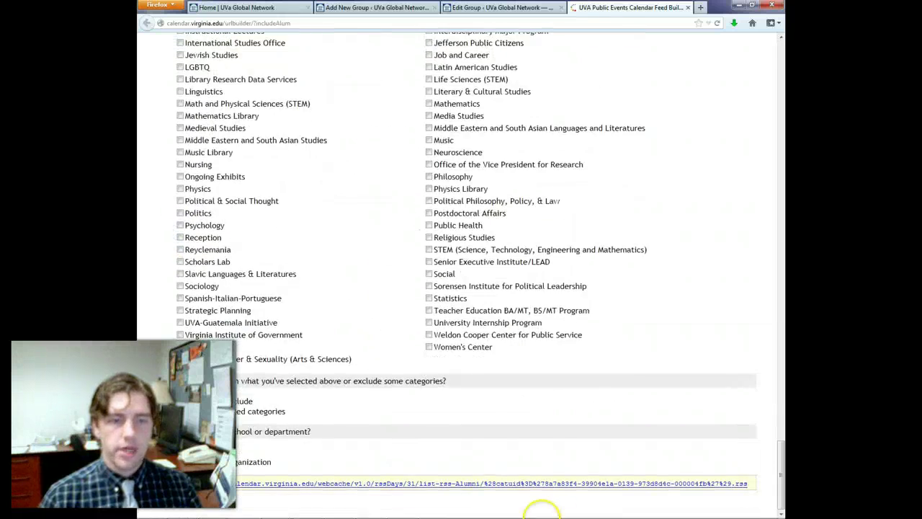
pyautogui.rightClick(514, 481)
pyautogui.click(556, 458)
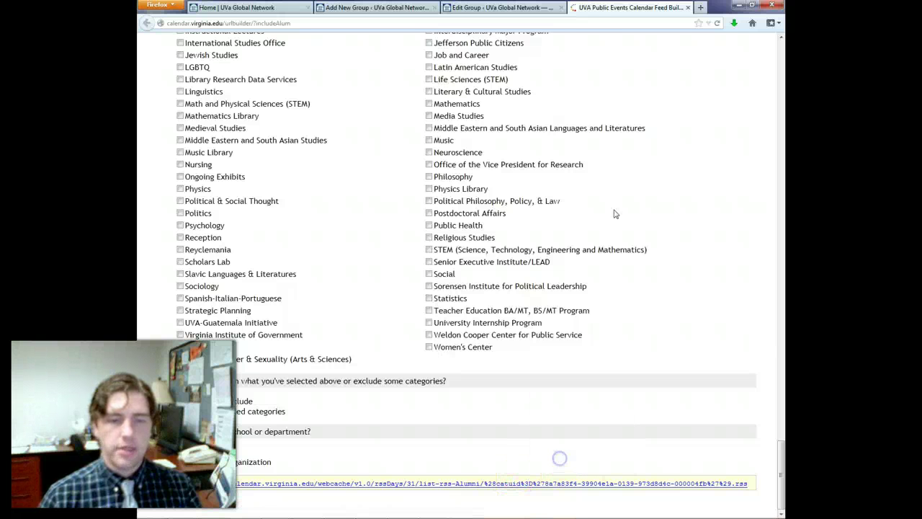
# Back in the new group, paste the copied feed link as the Club Events RSS and change its rssDays value to 60.
pyautogui.click(238, 8)
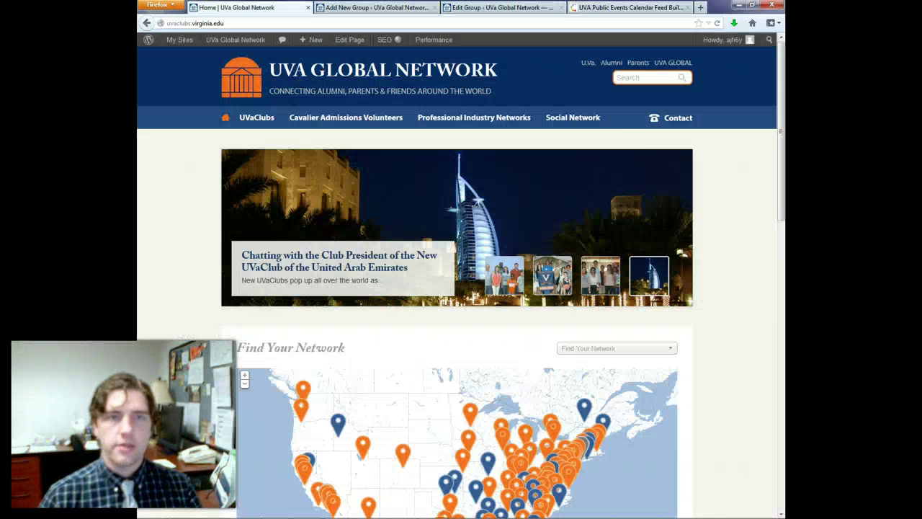
pyautogui.click(375, 8)
pyautogui.click(687, 289)
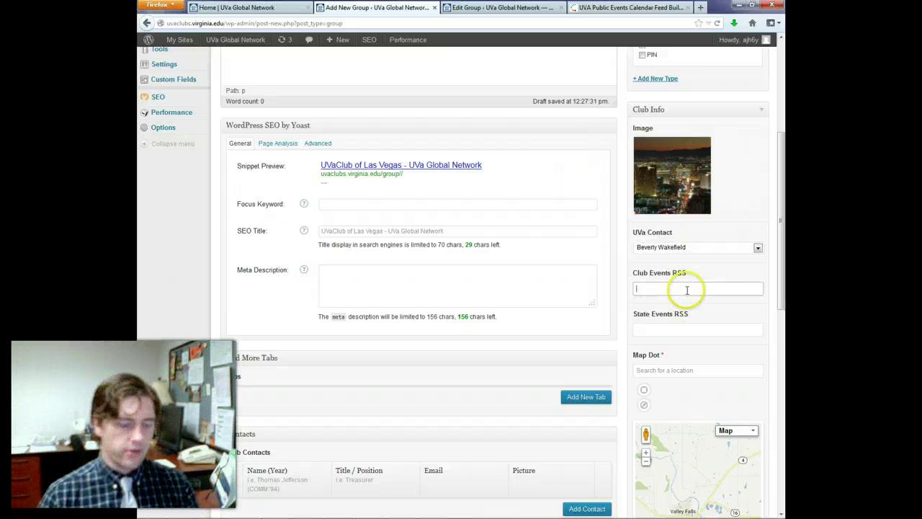
pyautogui.moveTo(686, 289); pyautogui.dragTo(632, 289)
pyautogui.click(705, 292)
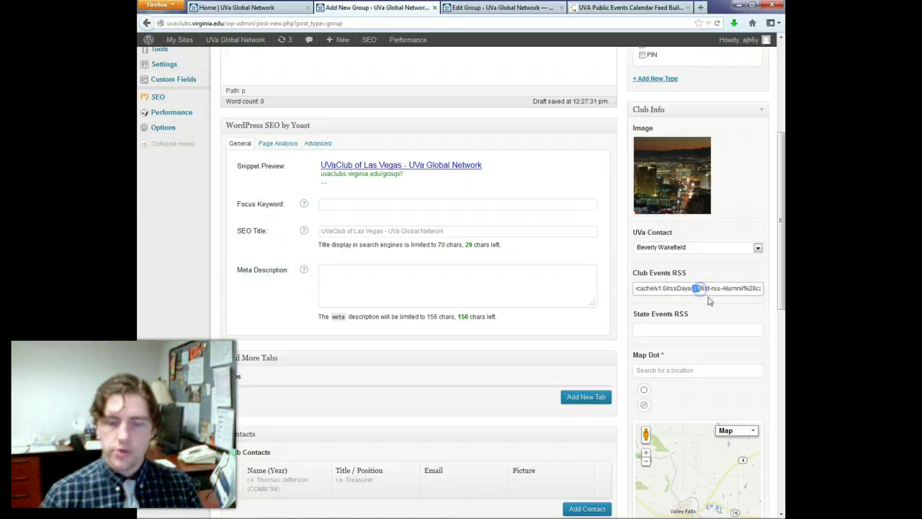
# In the calendar feed builder, replace the UVaClub of Las Vegas category with alum/State/Nevada and copy the resulting RSS feed link.
pyautogui.click(696, 328)
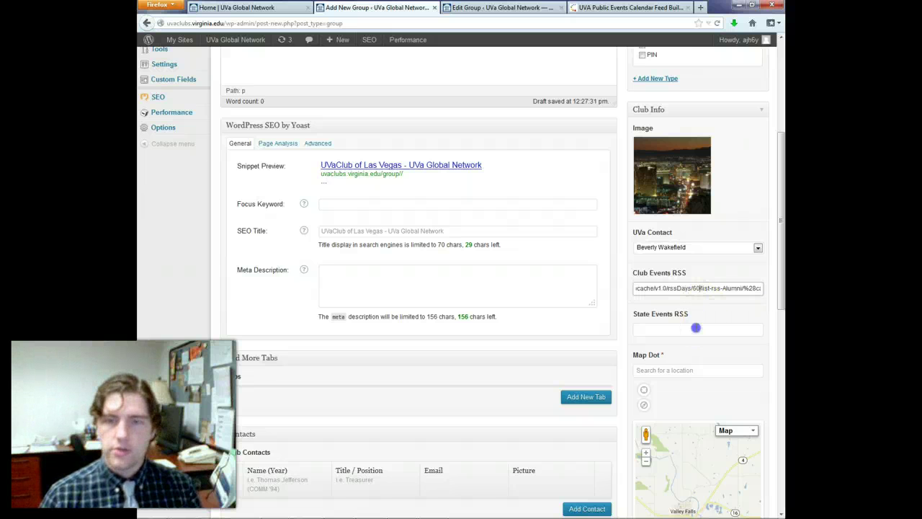
pyautogui.click(663, 328)
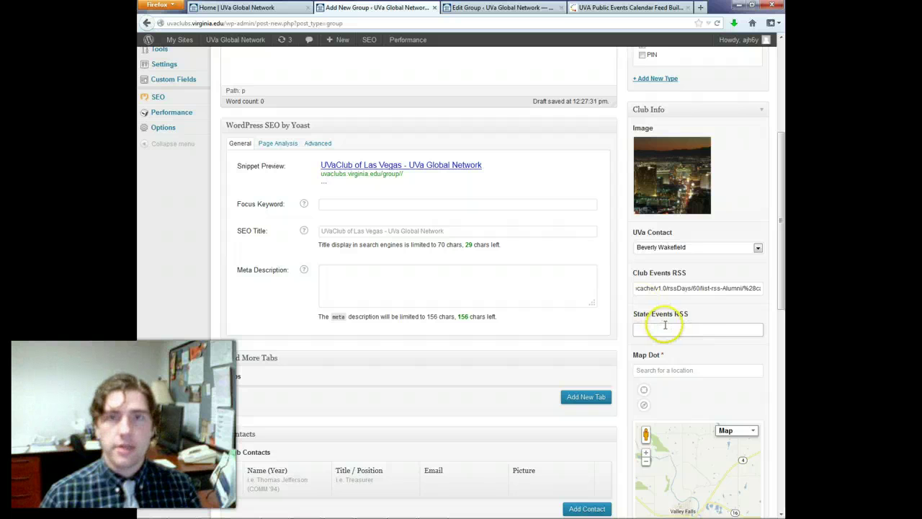
pyautogui.click(632, 8)
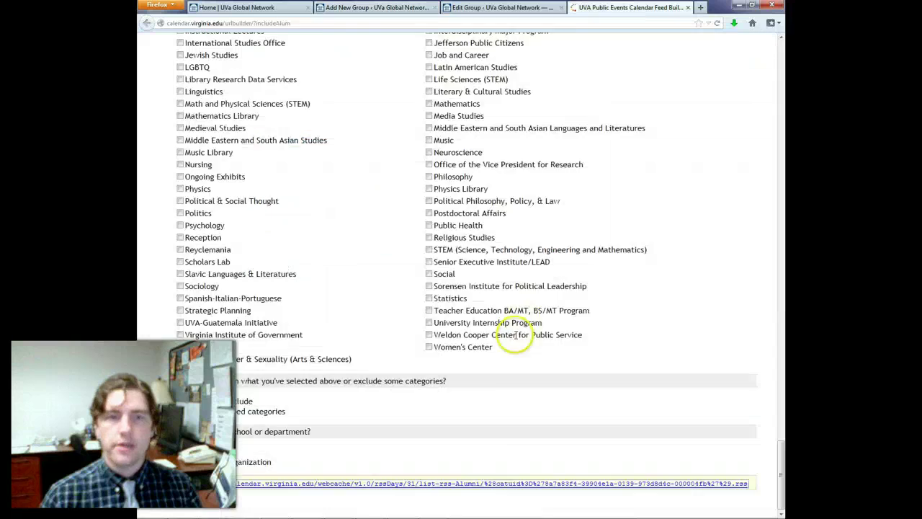
pyautogui.scroll(15, 504, 346)
pyautogui.scroll(18, 442, 247)
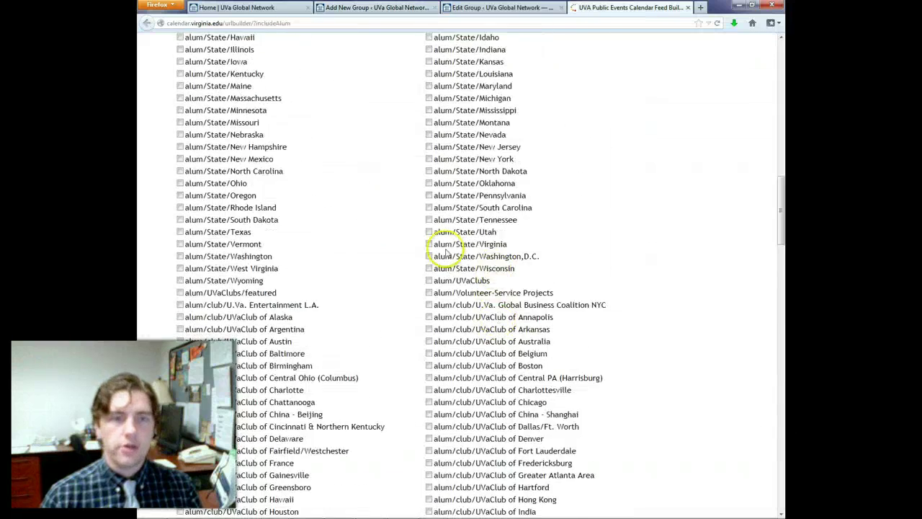
pyautogui.scroll(-8, 415, 270)
pyautogui.scroll(-10, 413, 269)
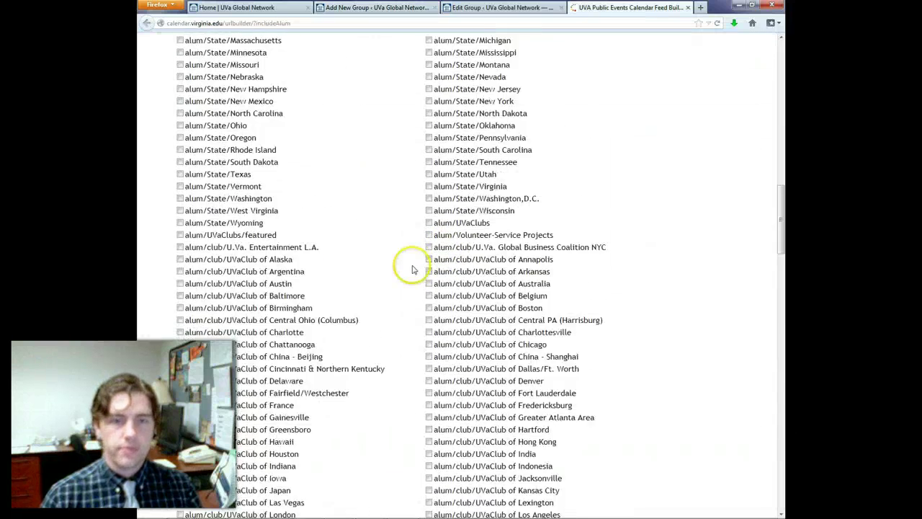
pyautogui.scroll(3, 410, 245)
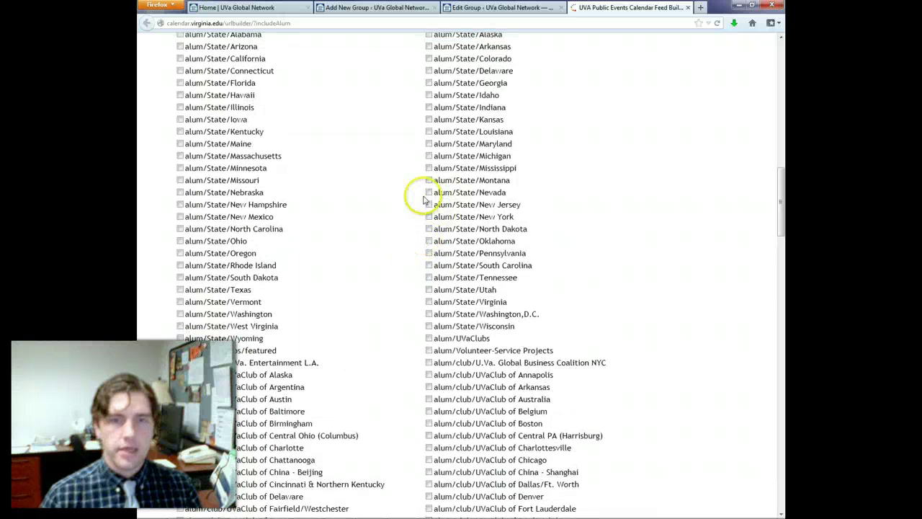
pyautogui.scroll(-10, 411, 226)
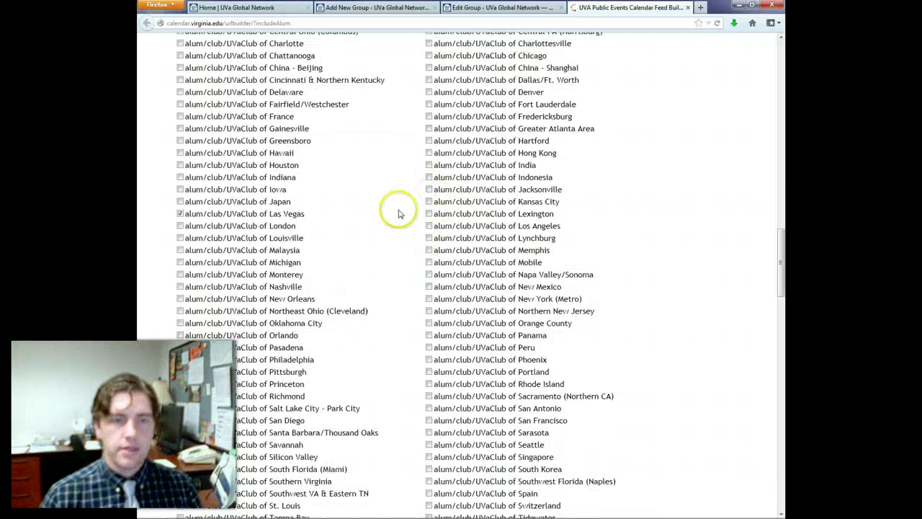
pyautogui.click(200, 210)
pyautogui.scroll(-15, 368, 235)
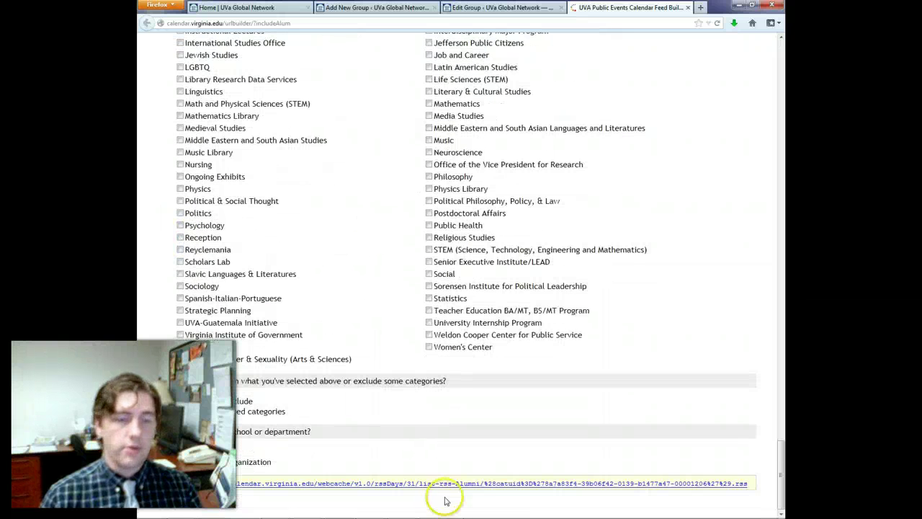
pyautogui.rightClick(459, 487)
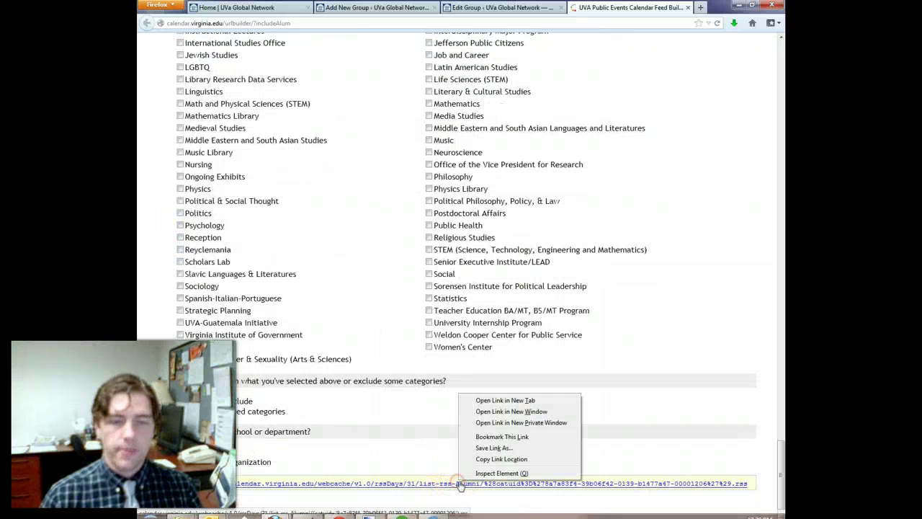
pyautogui.click(488, 457)
# Back in the new group, paste the copied link as the State Events RSS and change its rssDays value to 60.
pyautogui.click(407, 8)
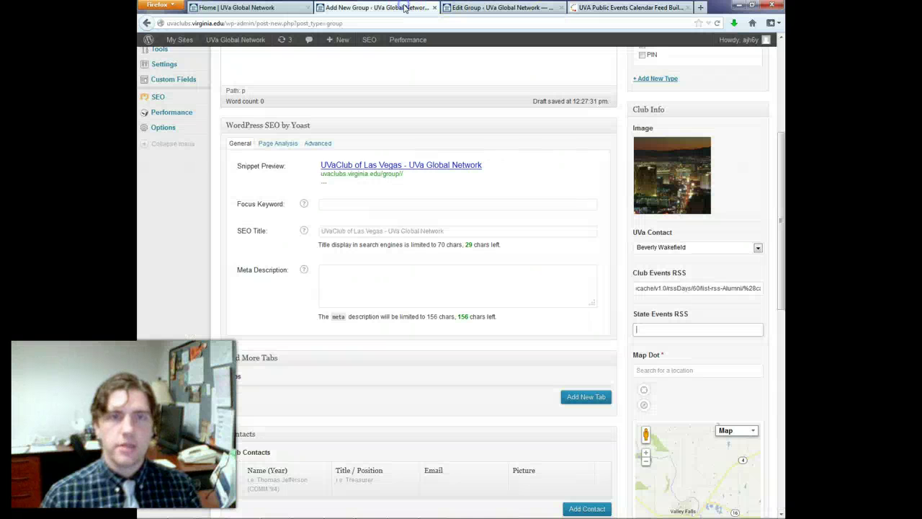
pyautogui.click(678, 333)
pyautogui.hotkey('ctrl', 'v')
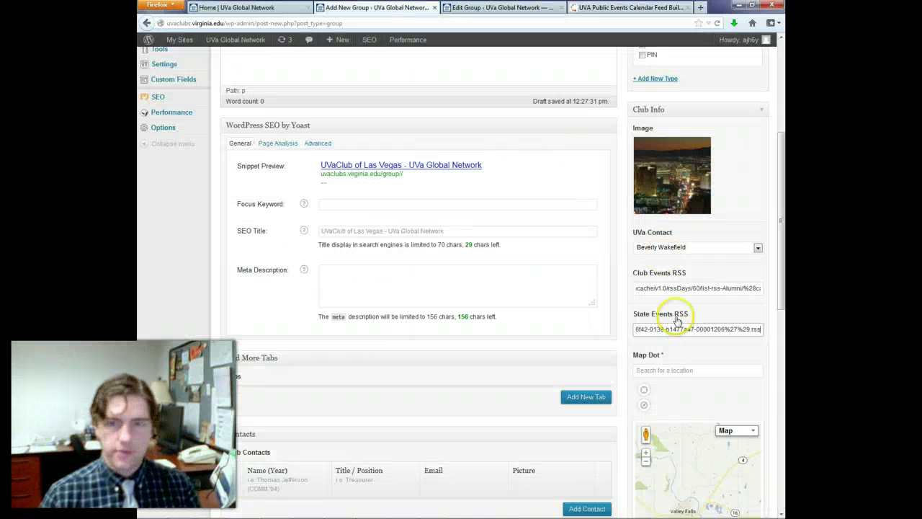
pyautogui.tripleClick(692, 333)
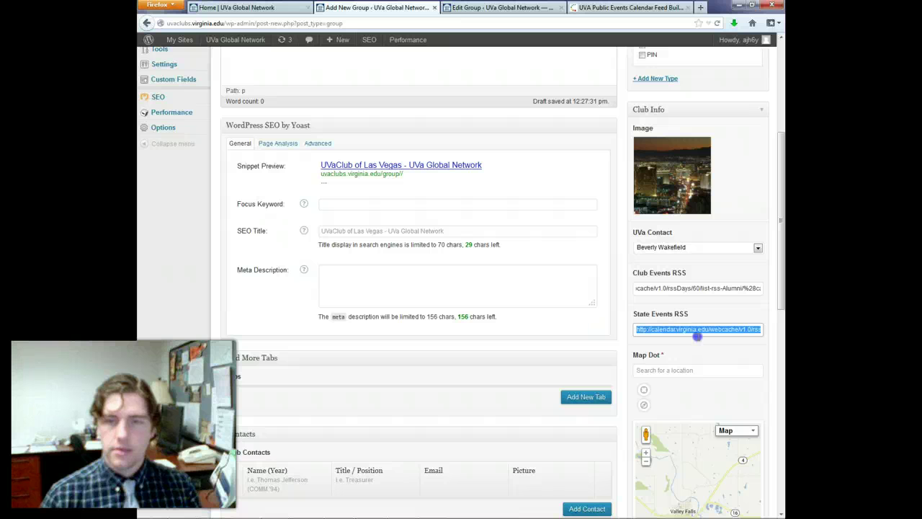
pyautogui.click(697, 336)
pyautogui.moveTo(758, 327); pyautogui.dragTo(772, 328)
pyautogui.click(710, 330)
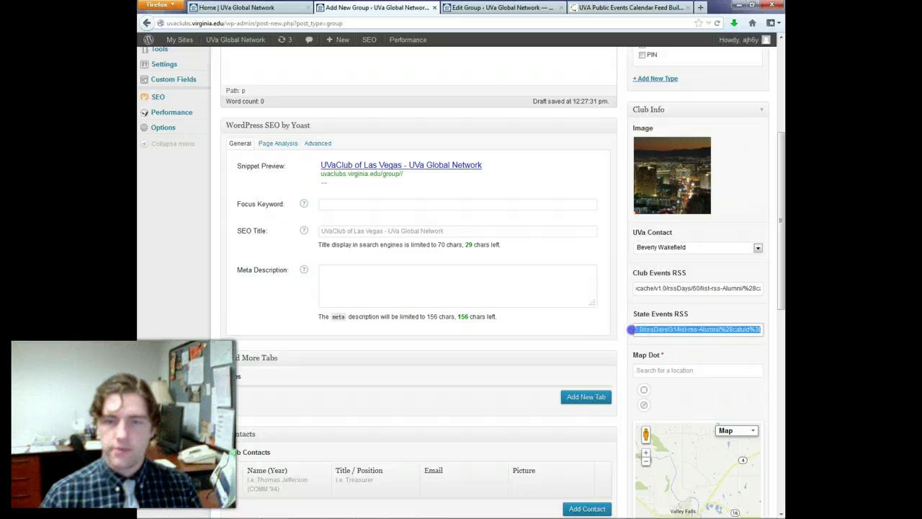
pyautogui.click(631, 329)
pyautogui.tripleClick(670, 330)
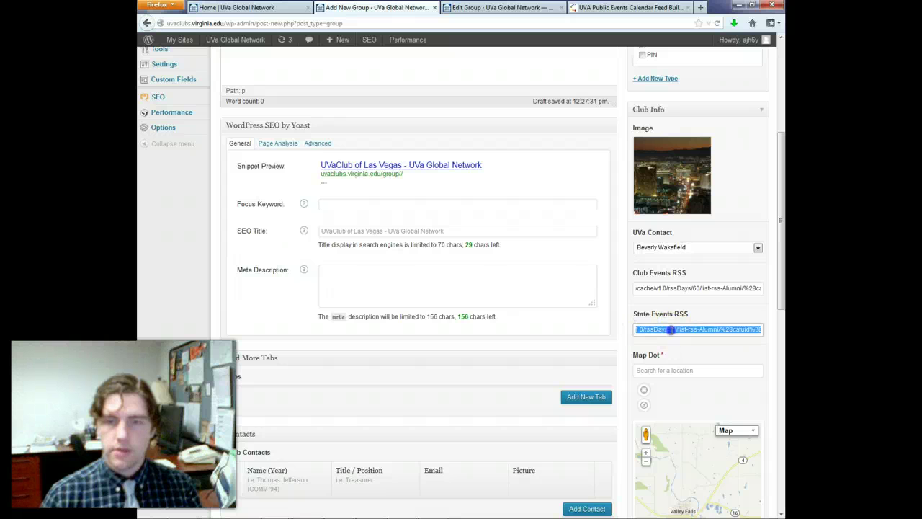
pyautogui.click(671, 330)
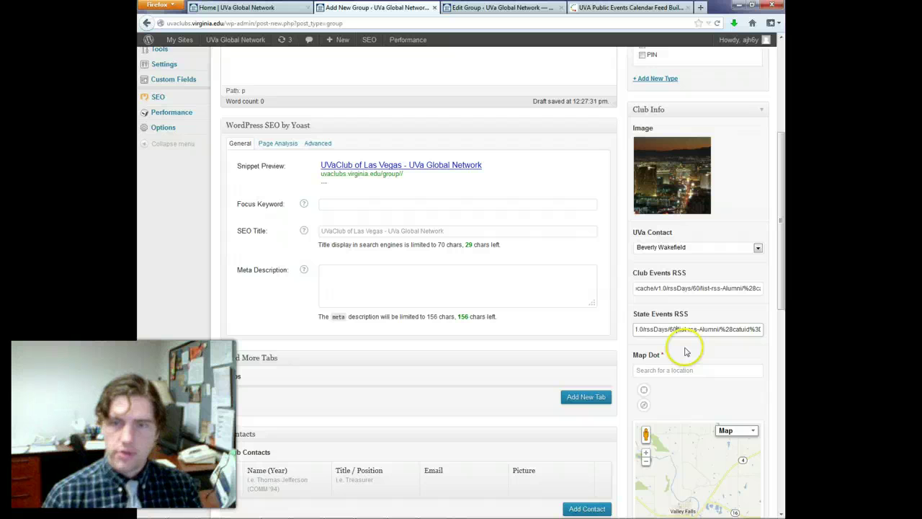
# Set the group's Map Dot location to Las Vegas, NV.
pyautogui.click(682, 370)
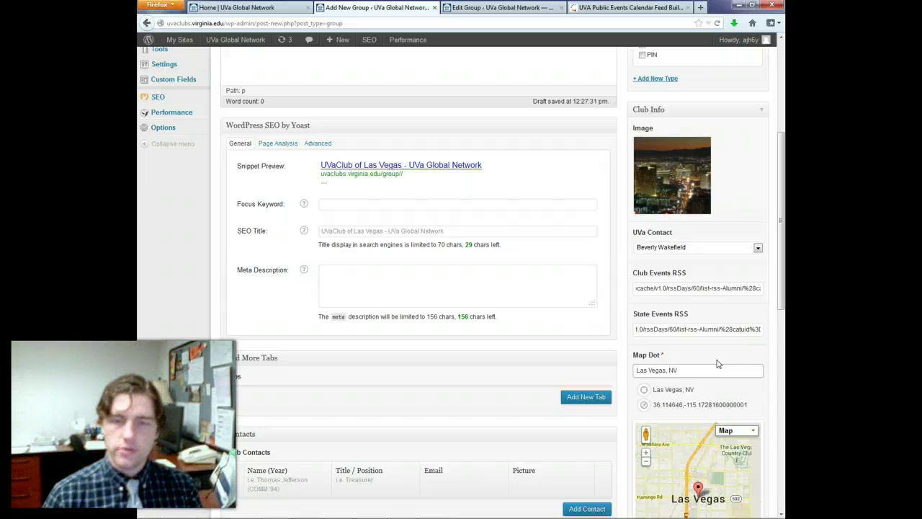
pyautogui.click(719, 355)
# Examine the group's optional social media and photo fields, from Facebook Page through Flickr RSS 2.
pyautogui.scroll(-5, 726, 354)
pyautogui.scroll(-4, 726, 352)
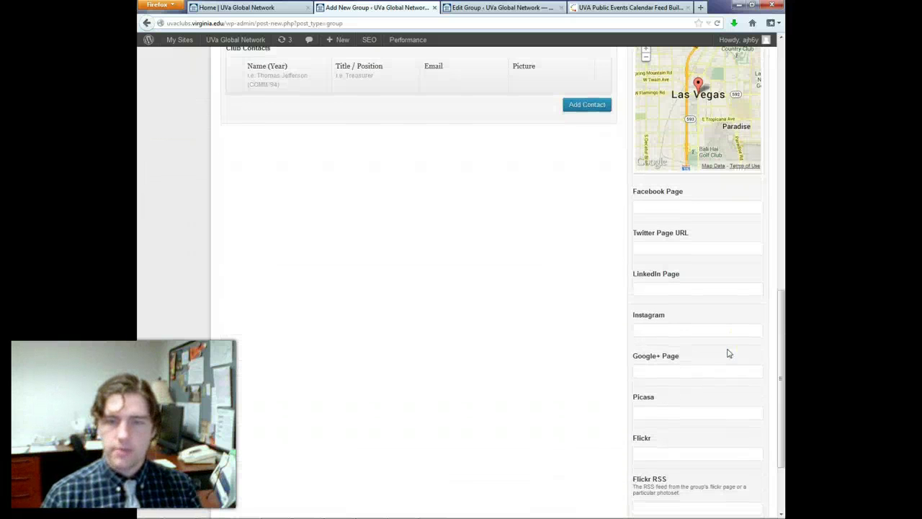
pyautogui.click(666, 204)
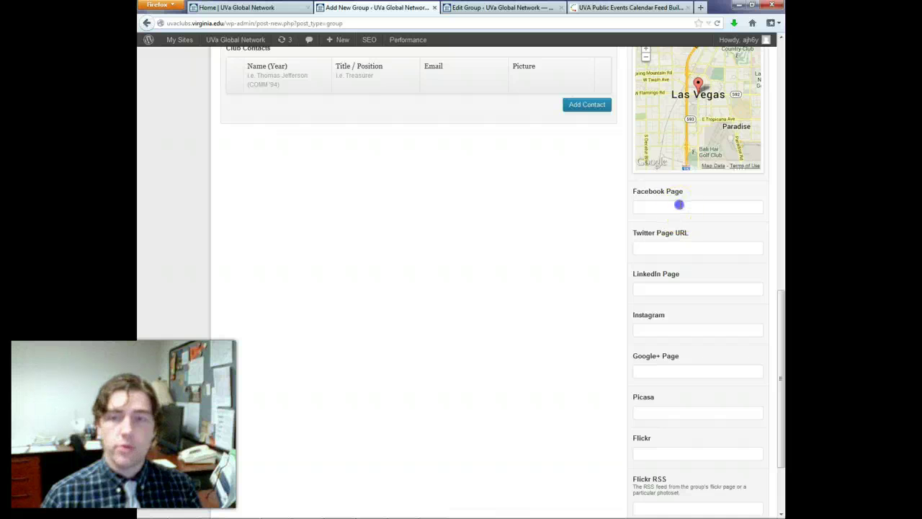
pyautogui.click(693, 251)
pyautogui.click(675, 291)
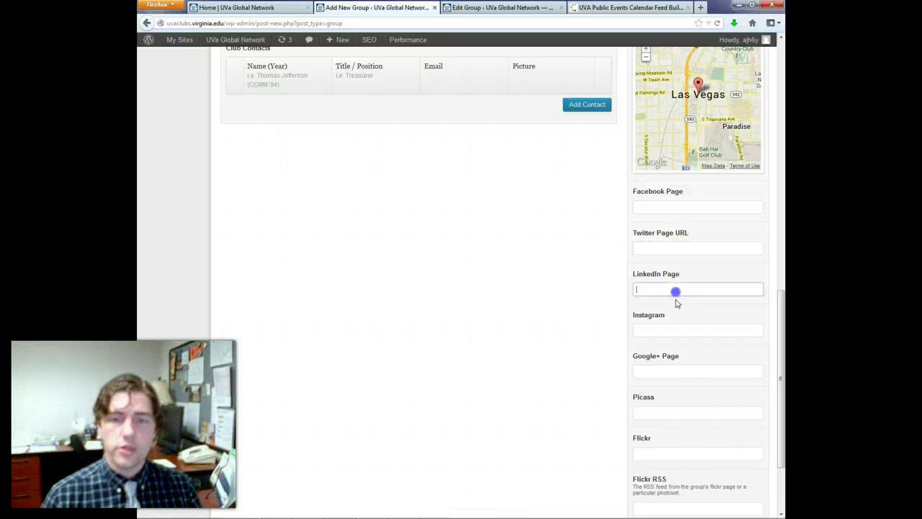
pyautogui.click(675, 348)
pyautogui.scroll(-3, 677, 354)
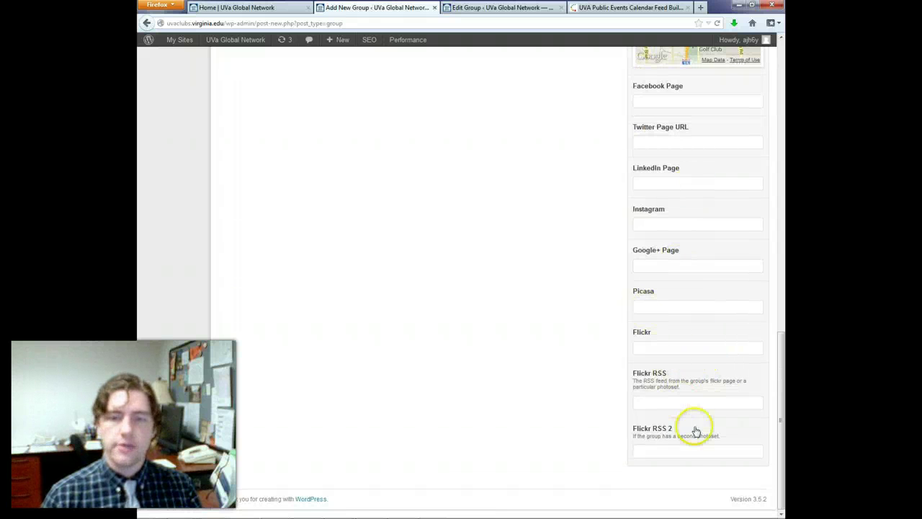
pyautogui.click(690, 403)
pyautogui.click(671, 452)
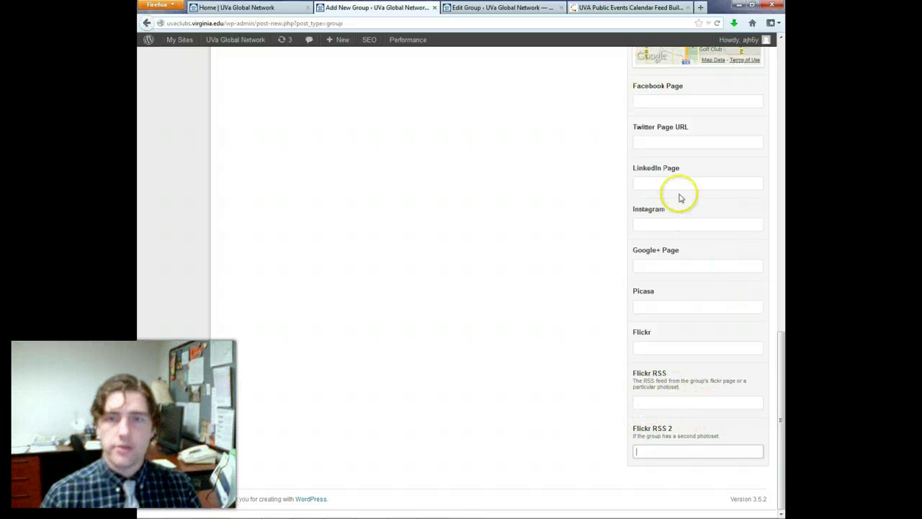
# Switch to the UVaClub of New Mexico group and copy its entire body text.
pyautogui.middleClick(529, 305)
pyautogui.scroll(-5, 536, 328)
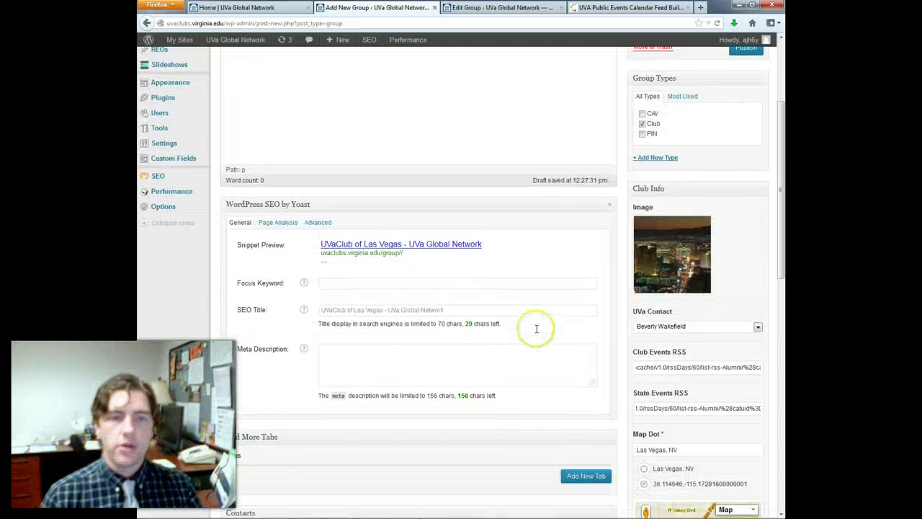
pyautogui.scroll(7, 469, 286)
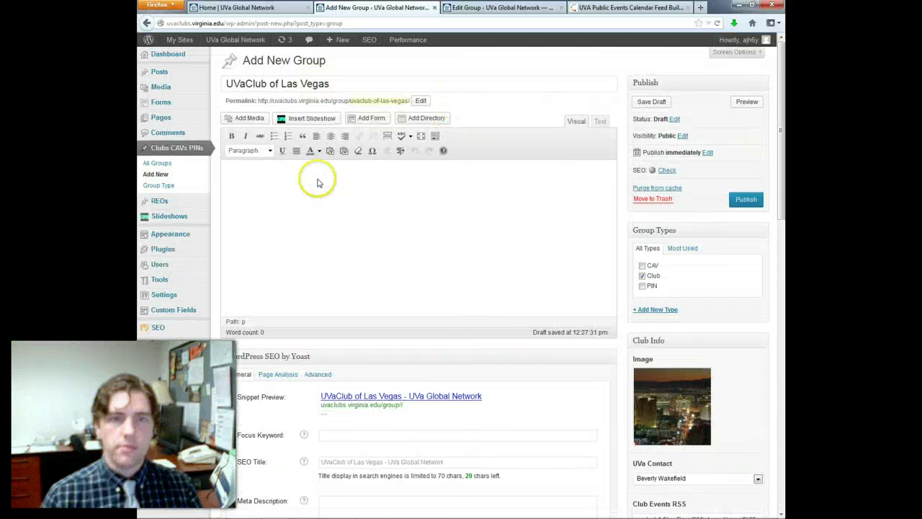
pyautogui.click(352, 198)
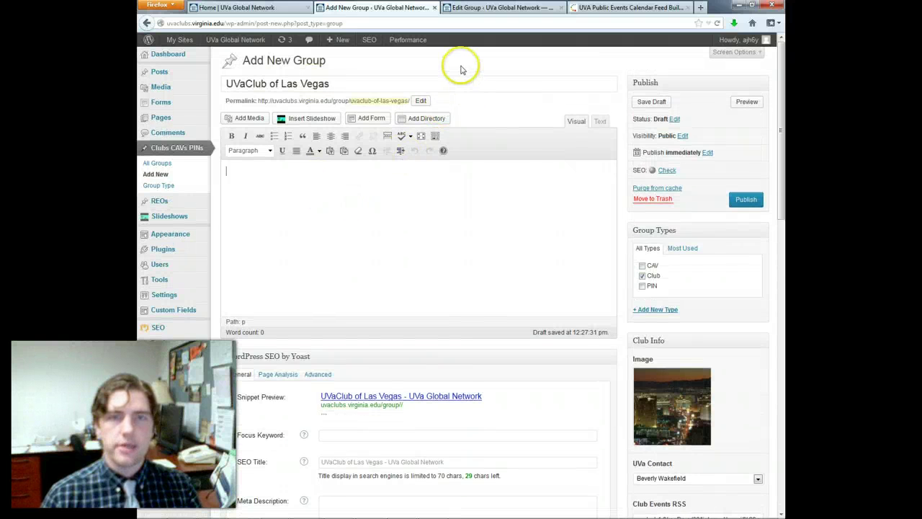
pyautogui.click(467, 13)
pyautogui.scroll(5, 560, 187)
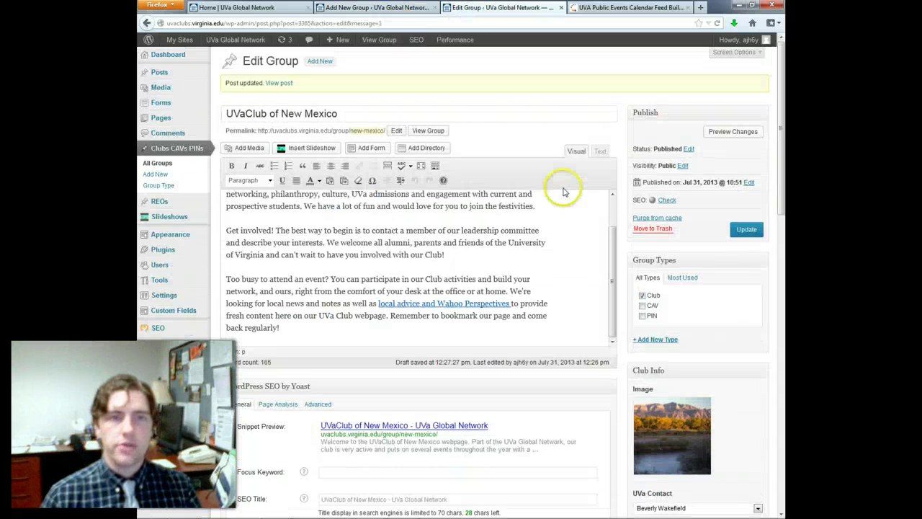
pyautogui.moveTo(360, 113); pyautogui.dragTo(225, 112)
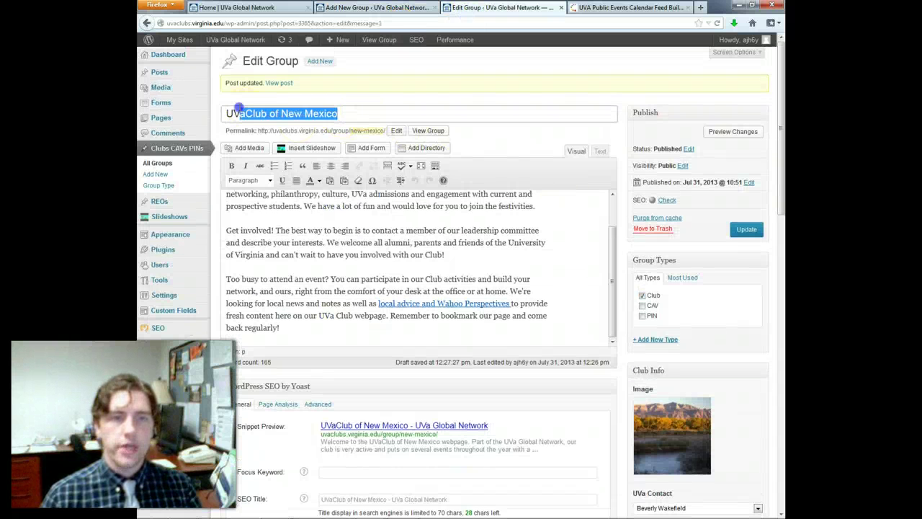
pyautogui.click(348, 292)
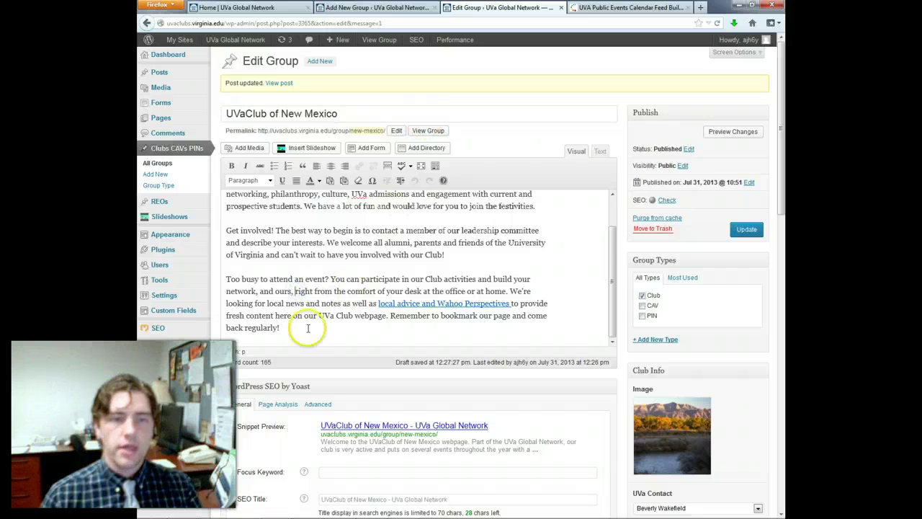
pyautogui.moveTo(307, 329); pyautogui.dragTo(185, 128)
pyautogui.hotkey('ctrl', 'c')
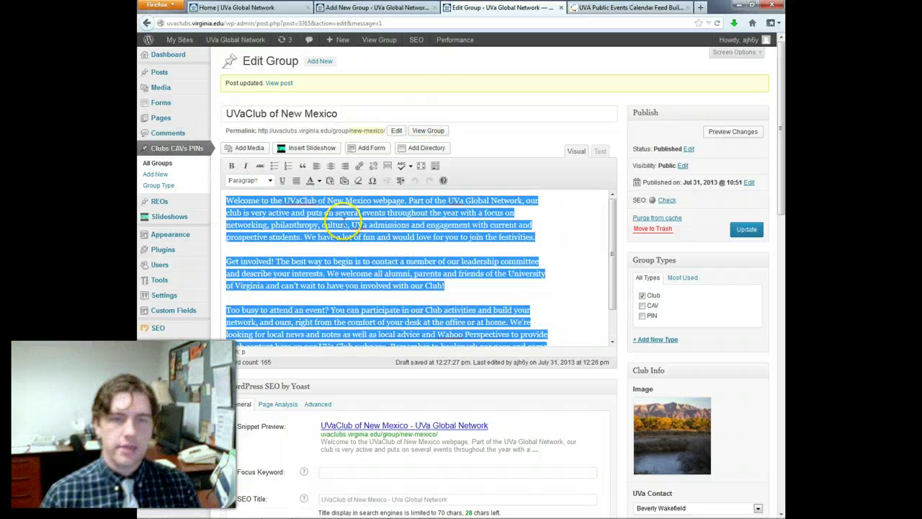
# Paste the copied text into the Las Vegas group's body and replace "New Mexico" with "Las Vegas" in the welcome sentence.
pyautogui.click(398, 7)
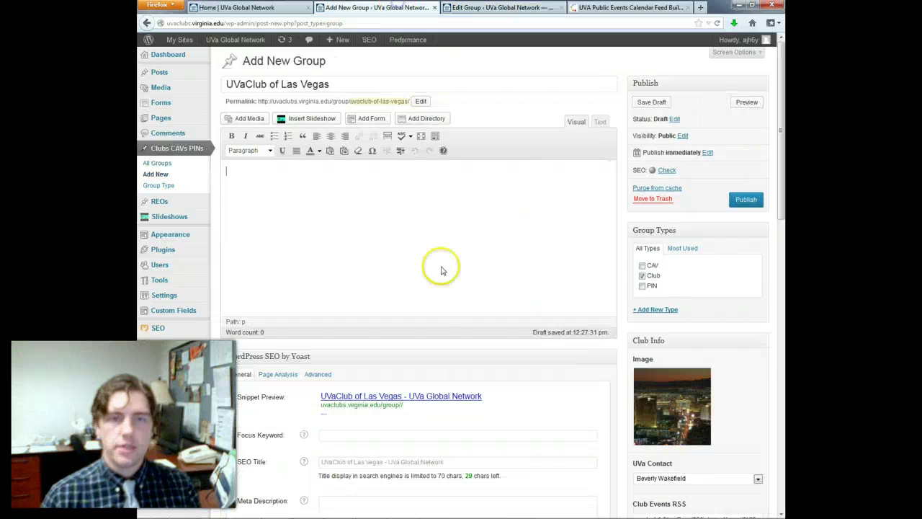
pyautogui.click(412, 230)
pyautogui.hotkey('ctrl', 'v')
pyautogui.scroll(1, 444, 243)
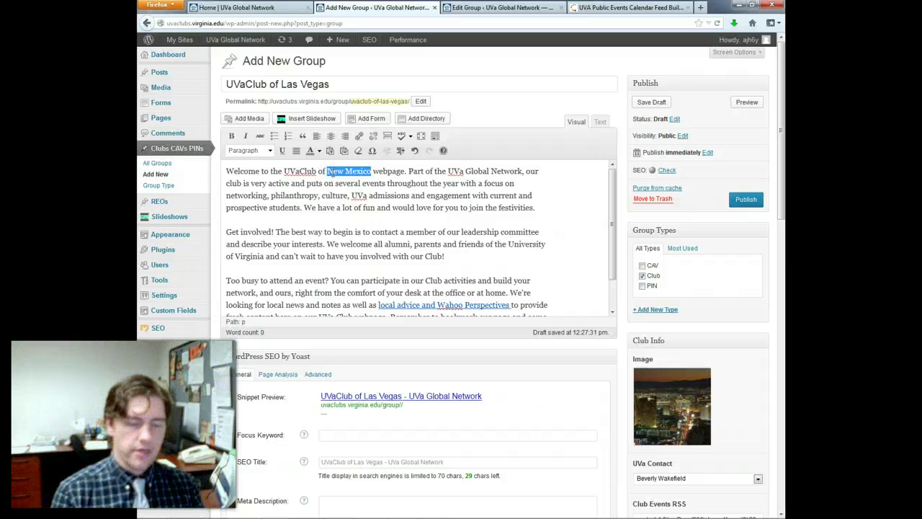
pyautogui.write('Las Vegas')
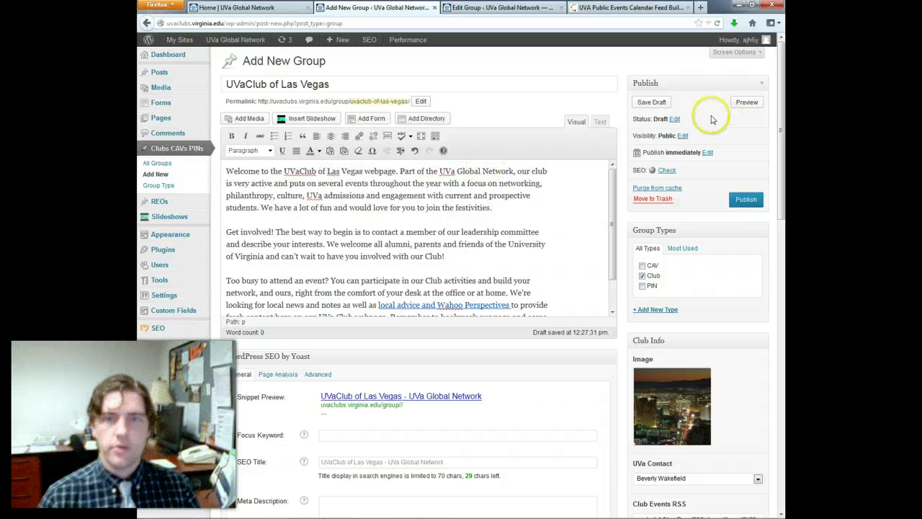
pyautogui.moveTo(612, 212); pyautogui.dragTo(616, 245)
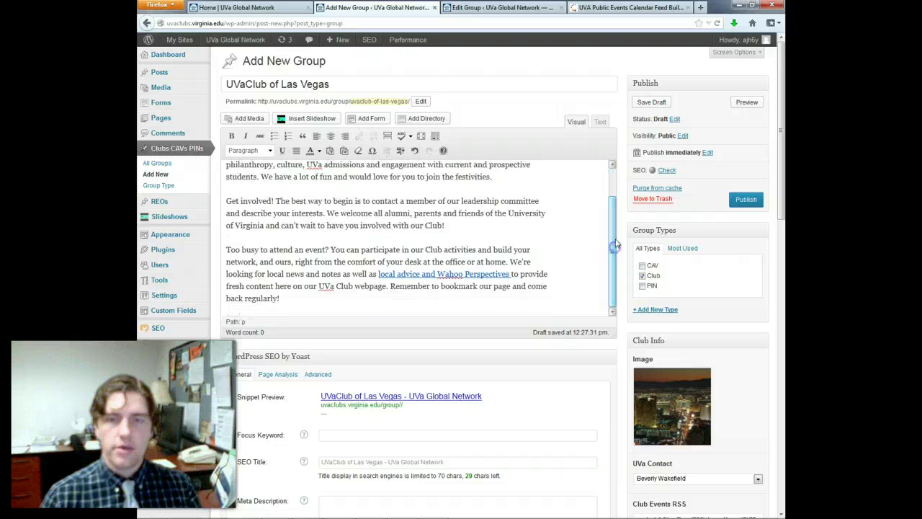
# Add a new tab to the Las Vegas group, then copy the full Support tab content from the New Mexico group.
pyautogui.scroll(-10, 649, 240)
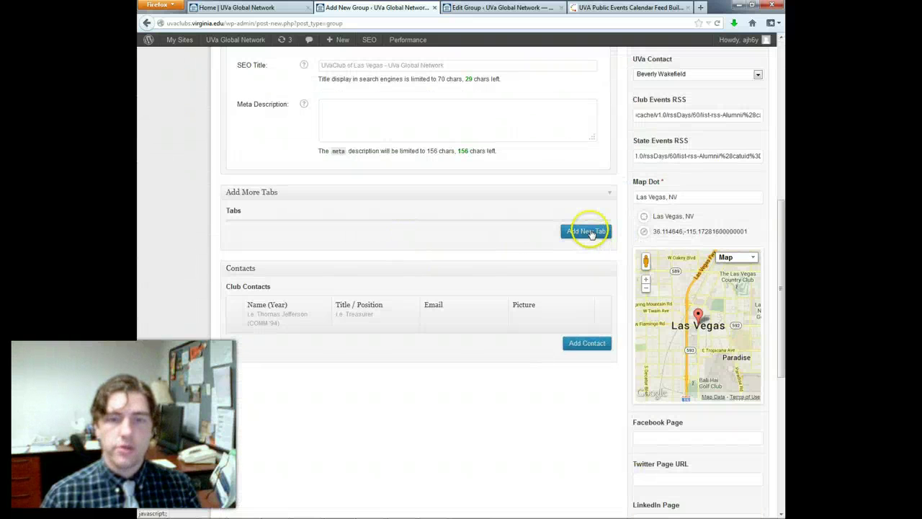
pyautogui.click(587, 232)
pyautogui.click(503, 7)
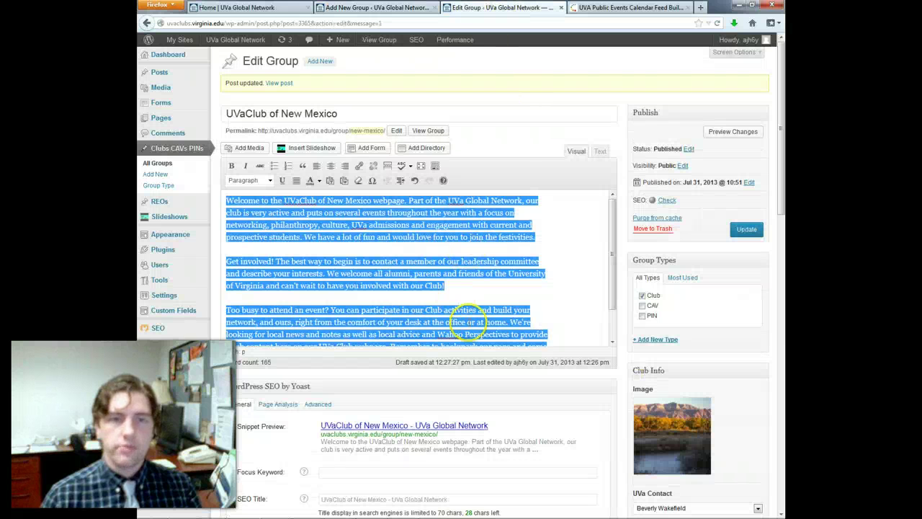
pyautogui.click(627, 300)
pyautogui.scroll(-5, 628, 303)
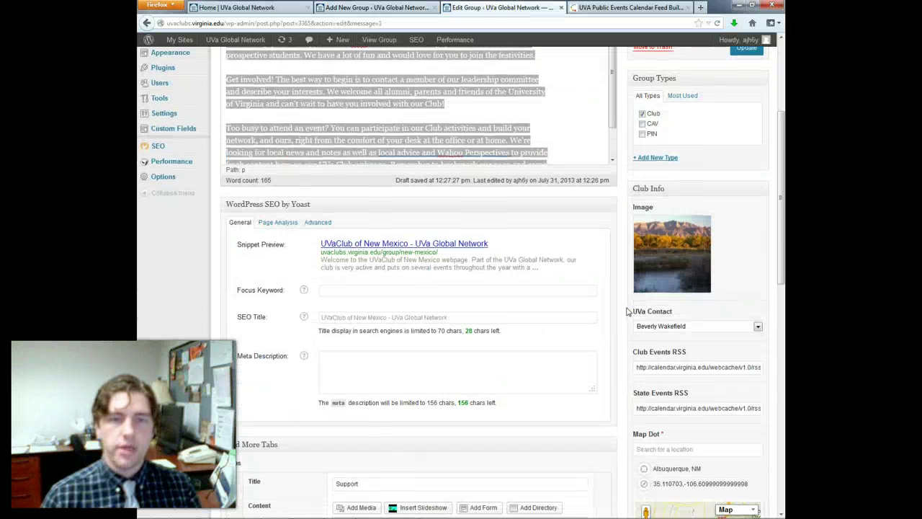
pyautogui.scroll(-10, 628, 311)
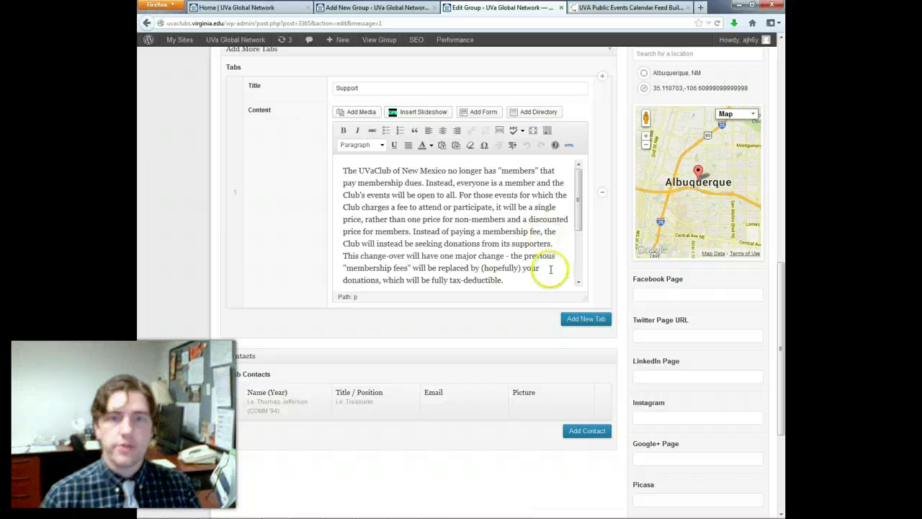
pyautogui.click(516, 276)
pyautogui.hotkey('ctrl', 'a')
pyautogui.hotkey('ctrl', 'c')
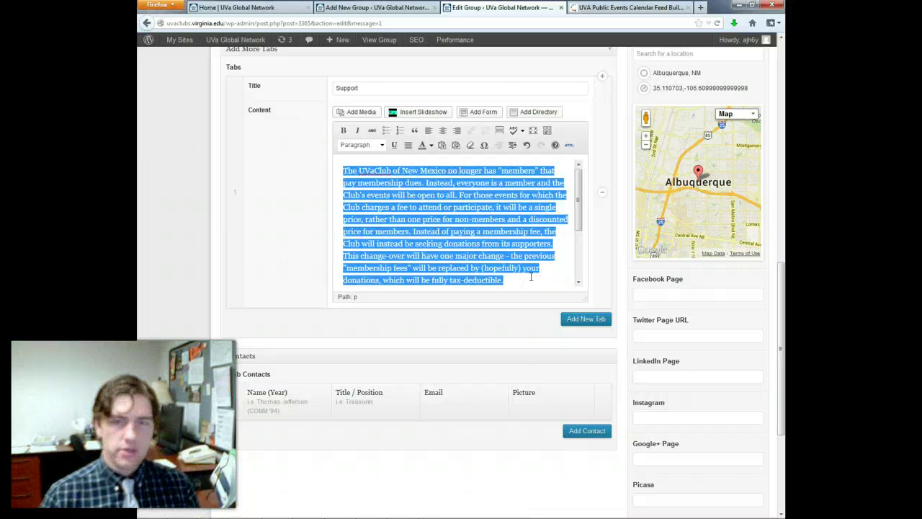
# Title the Las Vegas group's new tab "Support" and paste in the copied content, replacing "New Mexico" with "Las Vegas" in its first sentence.
pyautogui.hotkey('ctrl', 'shift', 'Tab')
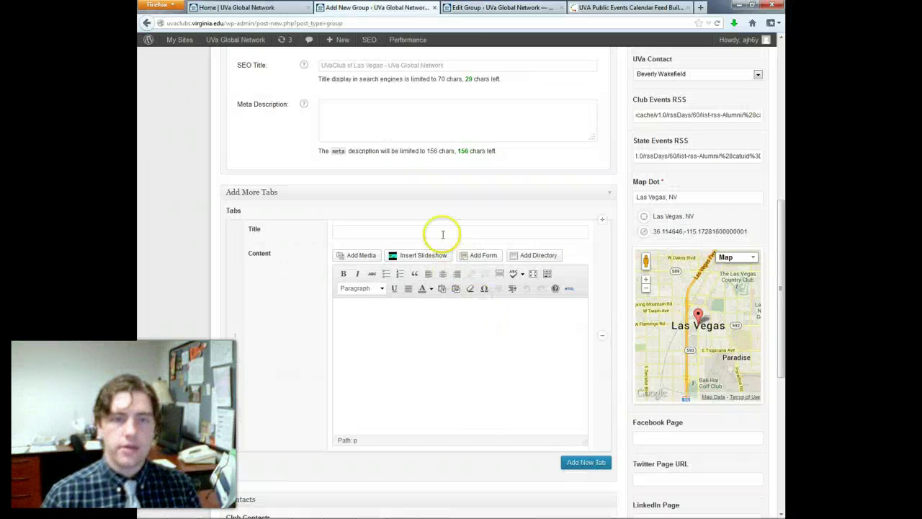
pyautogui.click(443, 233)
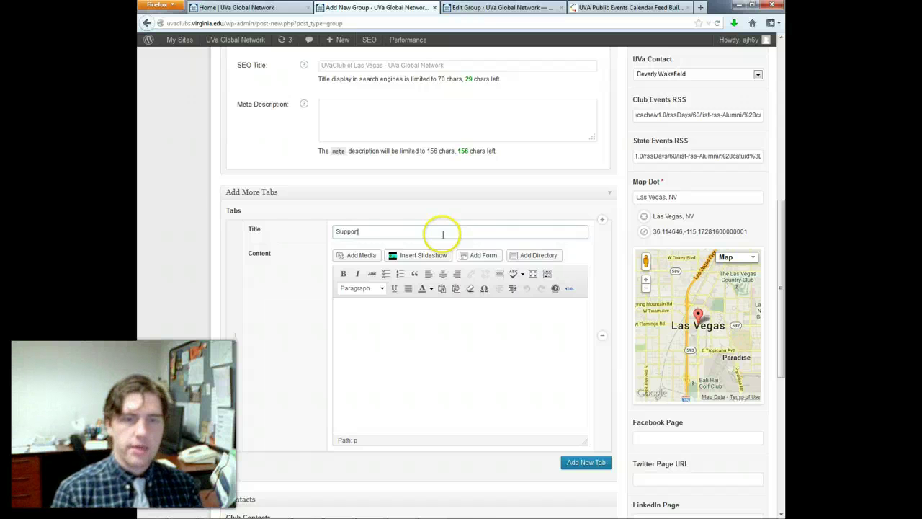
pyautogui.press('Tab')
pyautogui.click(443, 334)
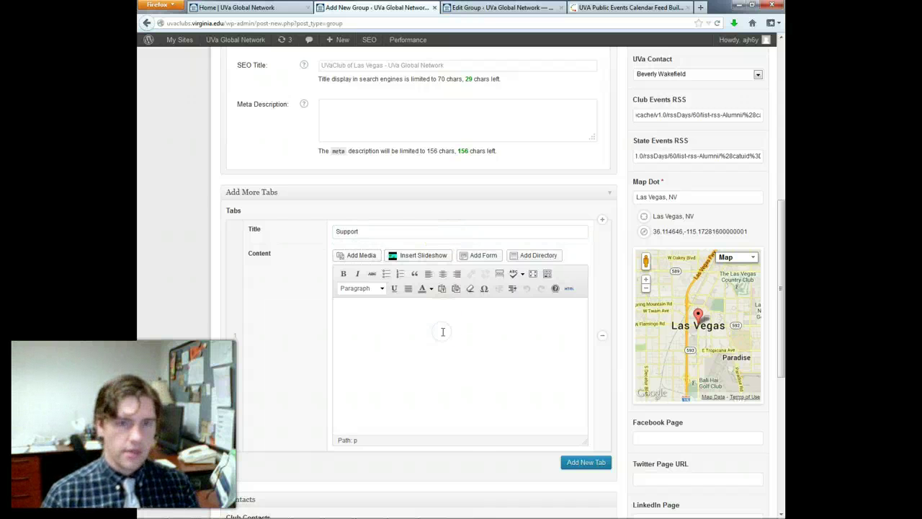
pyautogui.hotkey('ctrl', 'v')
pyautogui.scroll(5, 476, 364)
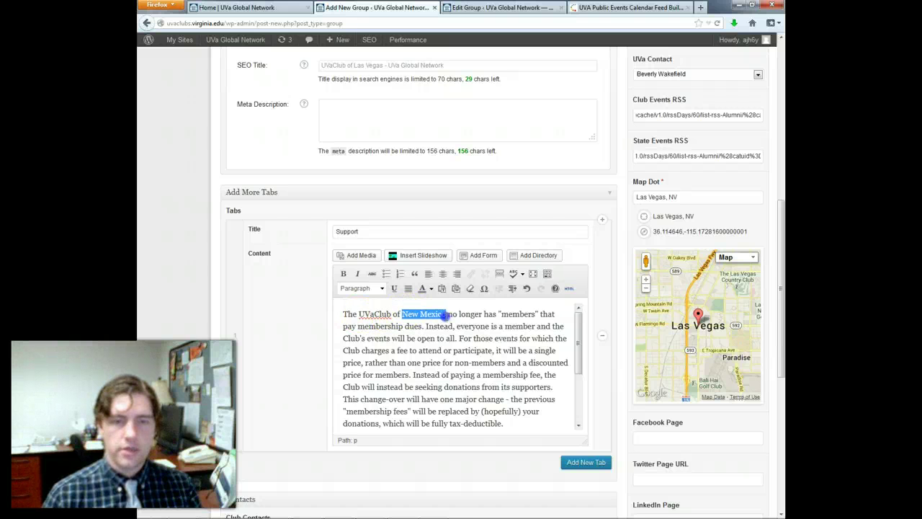
pyautogui.write('Las Vegas')
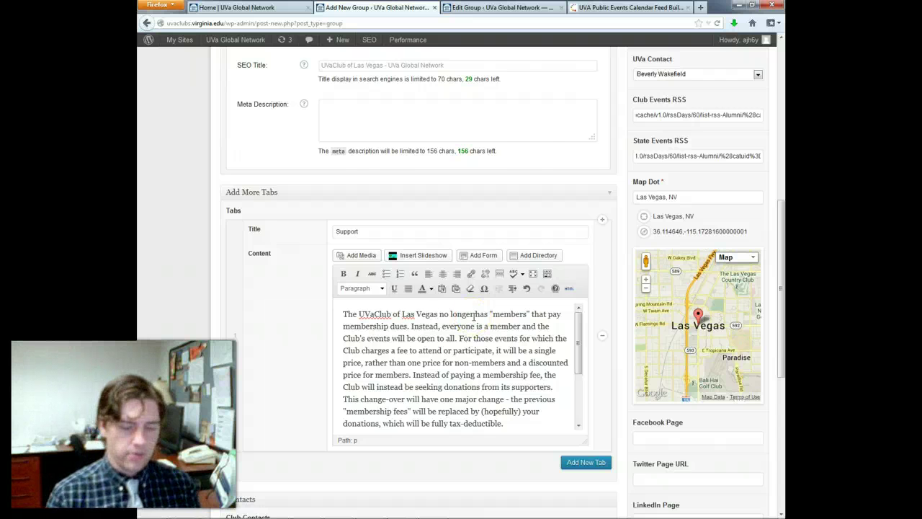
# Add a club contact to the Las Vegas group with the contact's name and class year, the title President and the contact's e-mail.
pyautogui.scroll(-3, 625, 220)
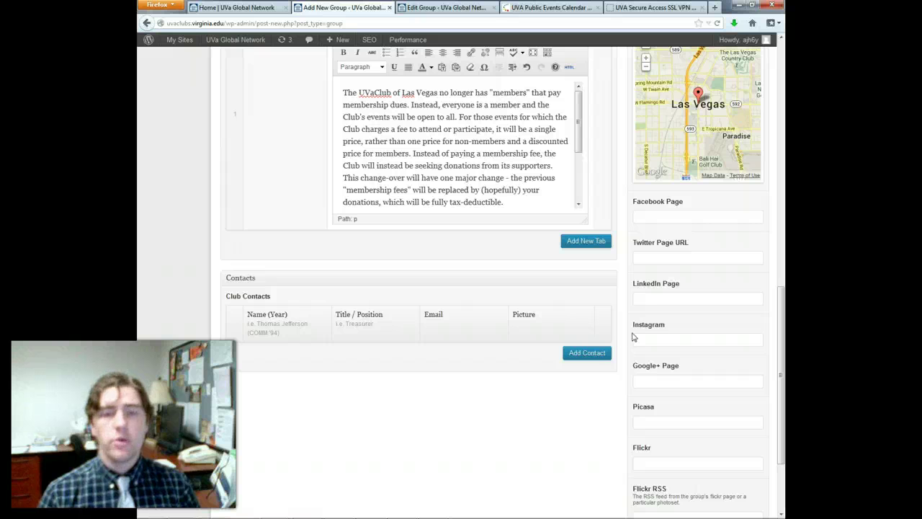
pyautogui.scroll(1, 625, 313)
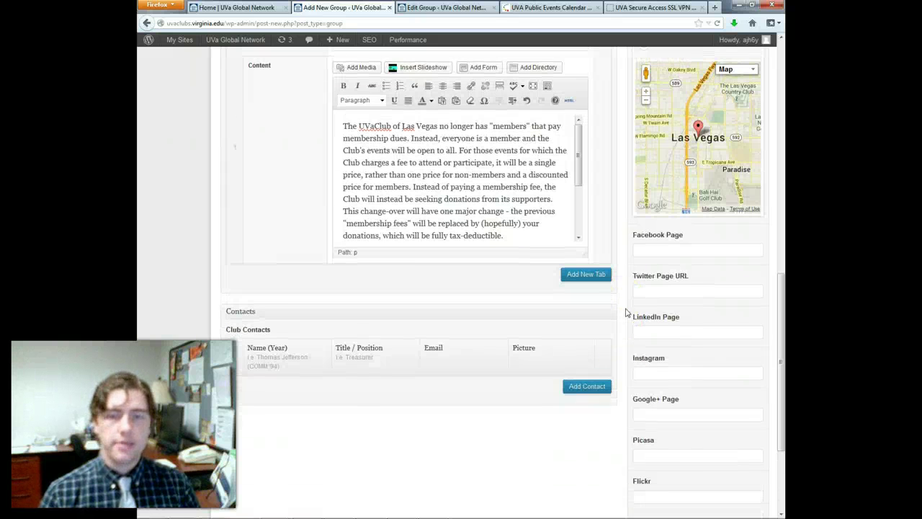
pyautogui.scroll(-1, 626, 324)
pyautogui.scroll(4, 484, 294)
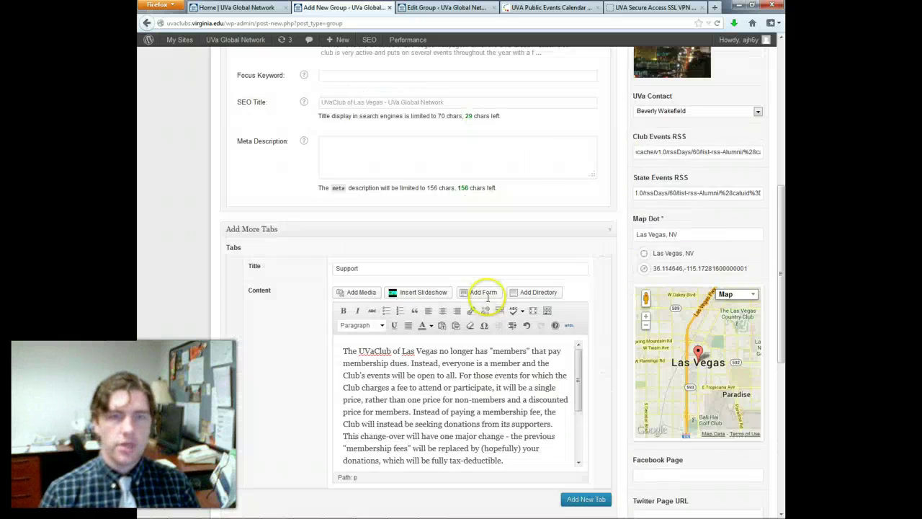
pyautogui.scroll(4, 488, 295)
pyautogui.scroll(-6, 515, 247)
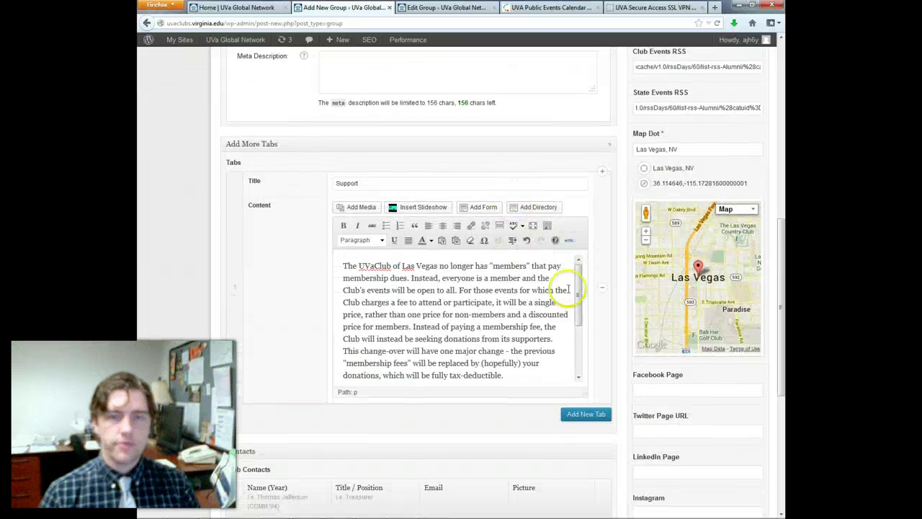
pyautogui.scroll(-5, 569, 289)
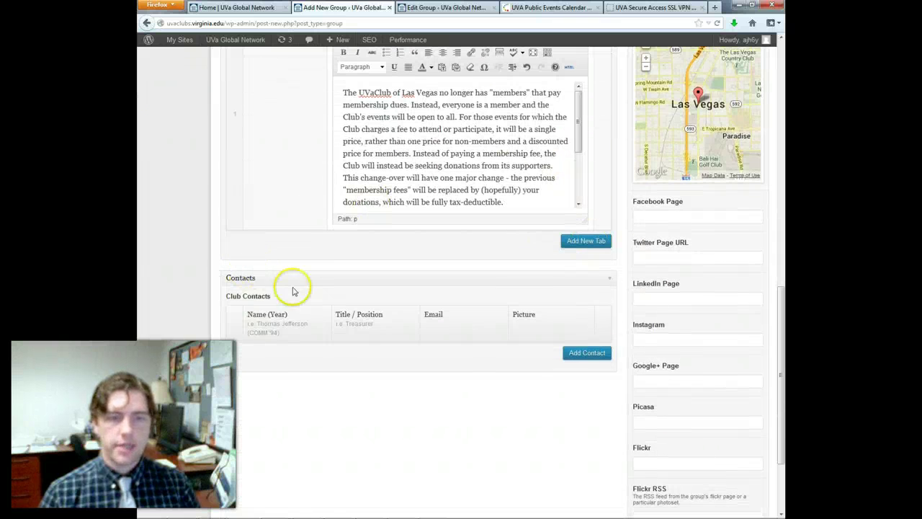
pyautogui.click(586, 353)
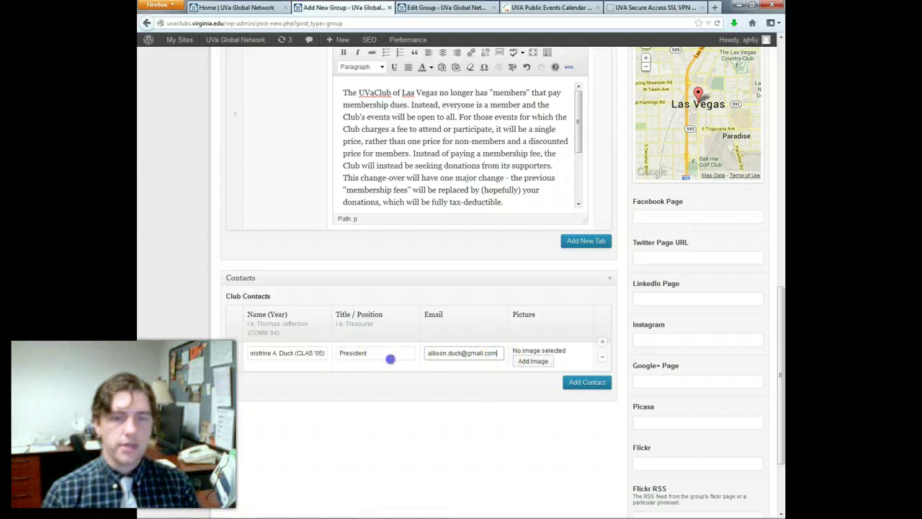
pyautogui.doubleClick(390, 358)
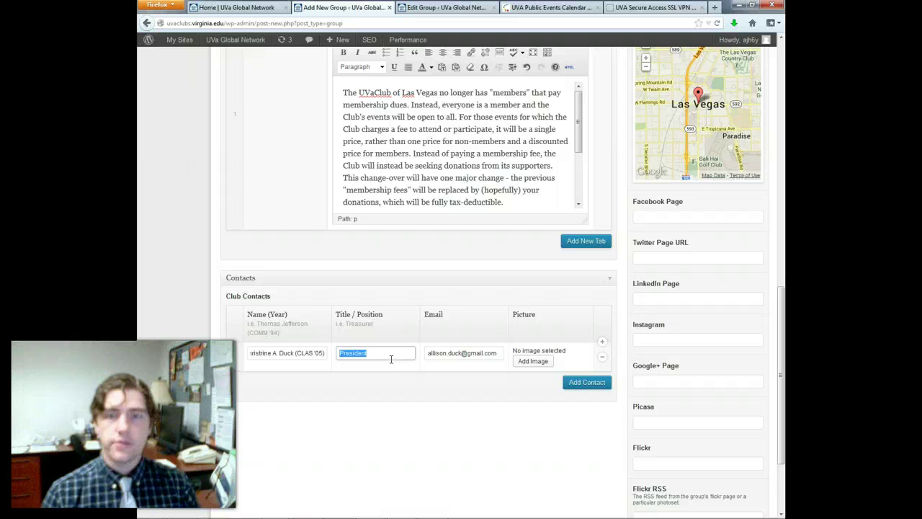
pyautogui.click(418, 406)
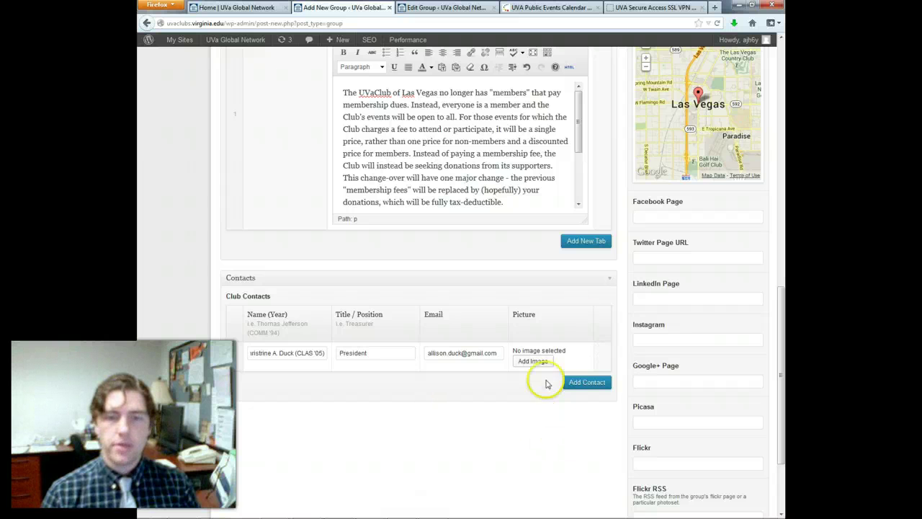
# Change the group's permalink slug to "lasvegas" and publish the group.
pyautogui.scroll(2, 587, 308)
pyautogui.scroll(10, 587, 308)
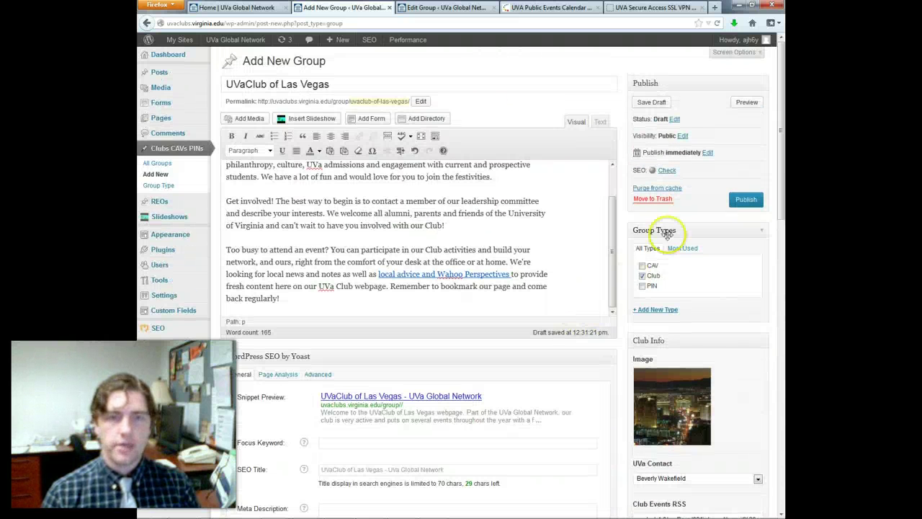
pyautogui.click(421, 102)
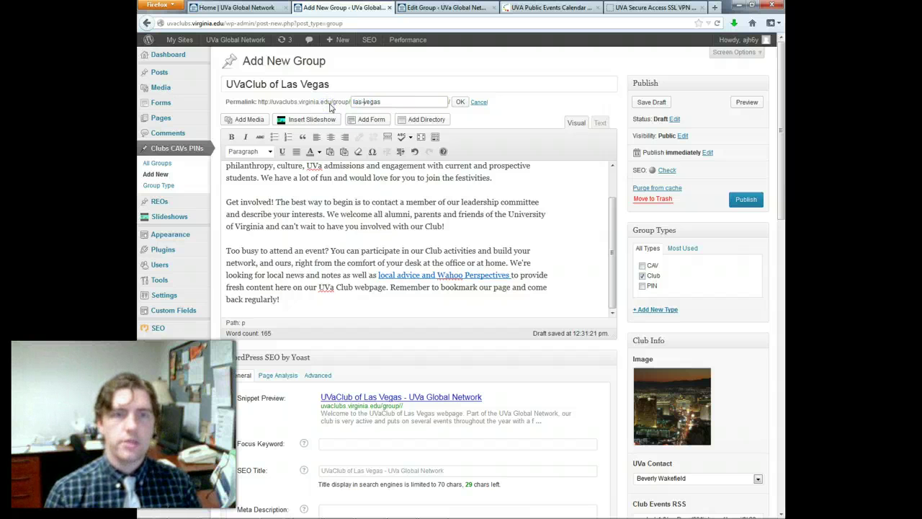
pyautogui.click(460, 102)
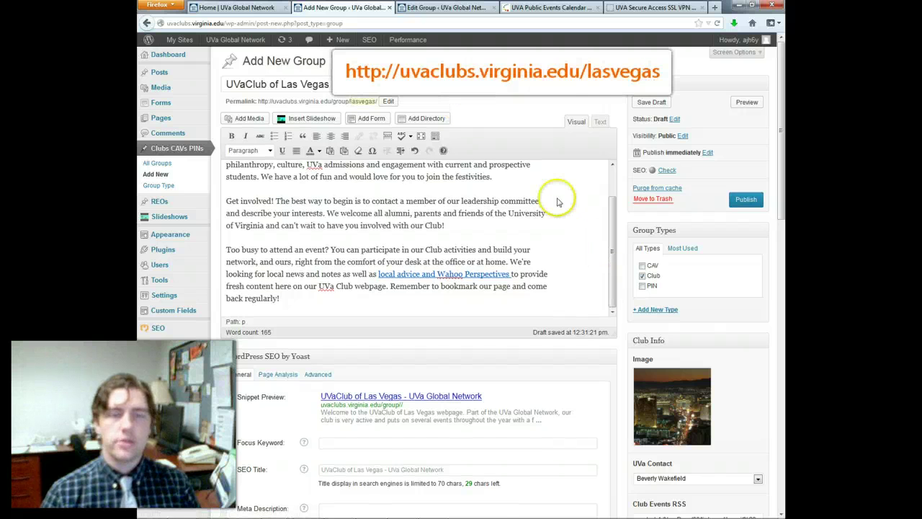
pyautogui.click(746, 200)
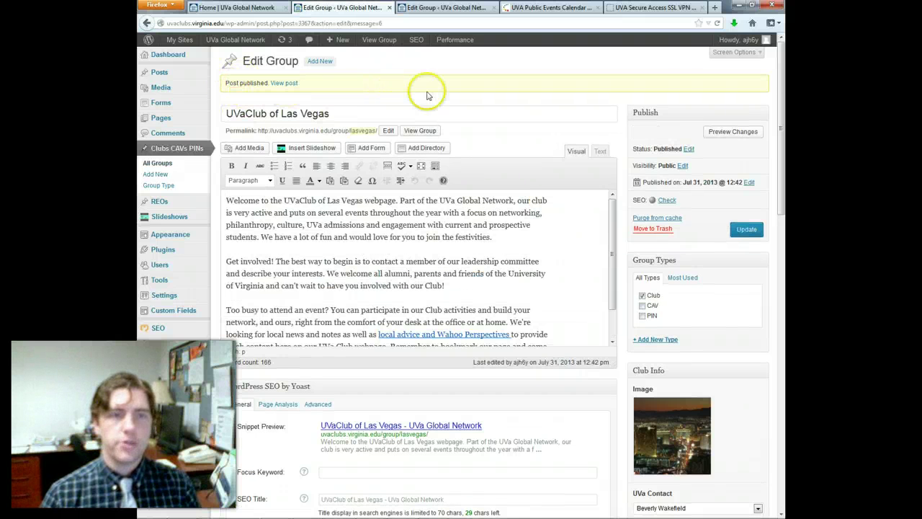
# View the published Las Vegas page and check its heading, web address, Support and Contacts tabs, photo feeds and news sections.
pyautogui.click(285, 86)
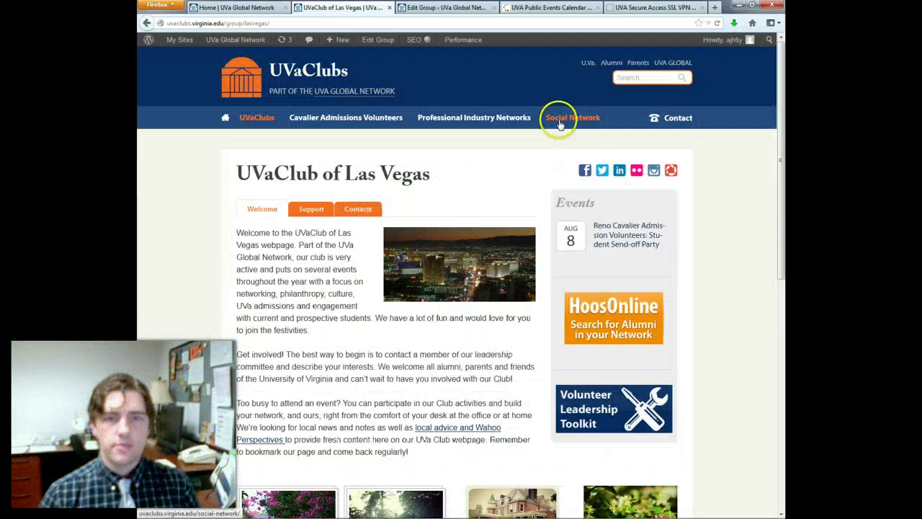
pyautogui.moveTo(401, 175); pyautogui.dragTo(268, 168)
pyautogui.click(287, 173)
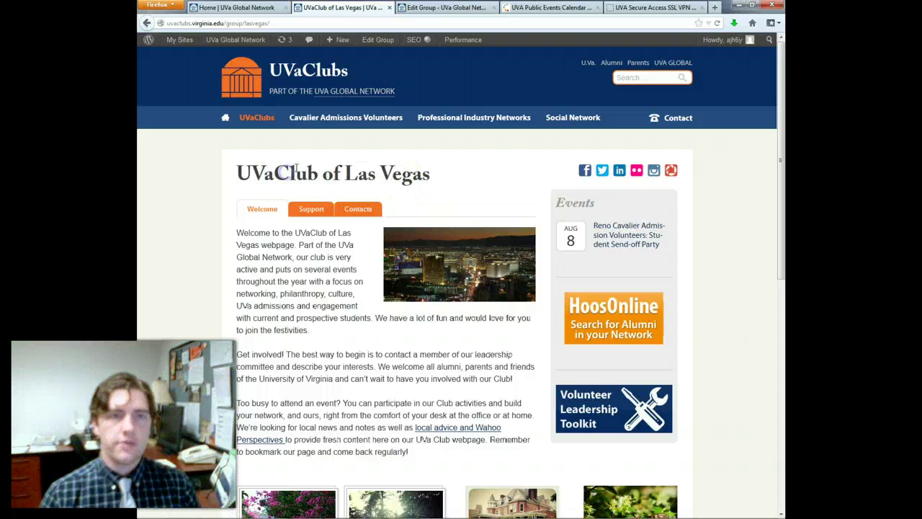
pyautogui.click(246, 23)
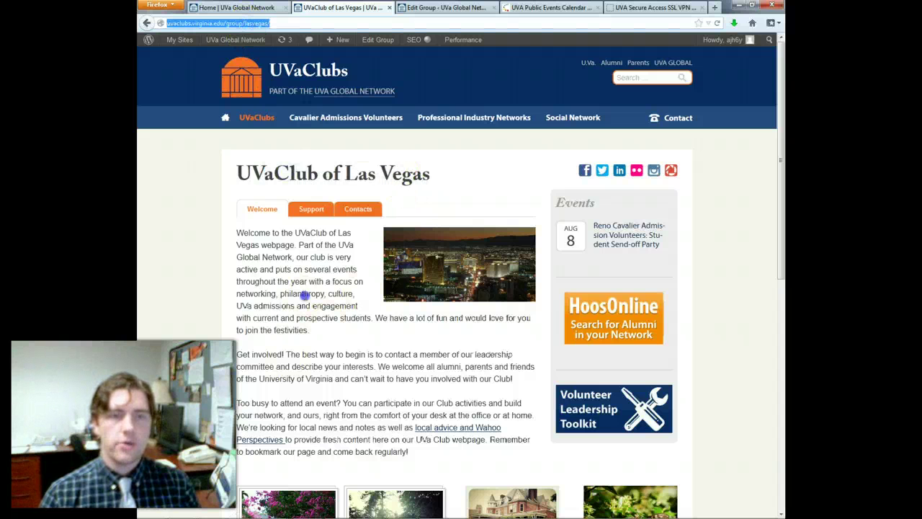
pyautogui.click(304, 295)
pyautogui.scroll(-1, 305, 295)
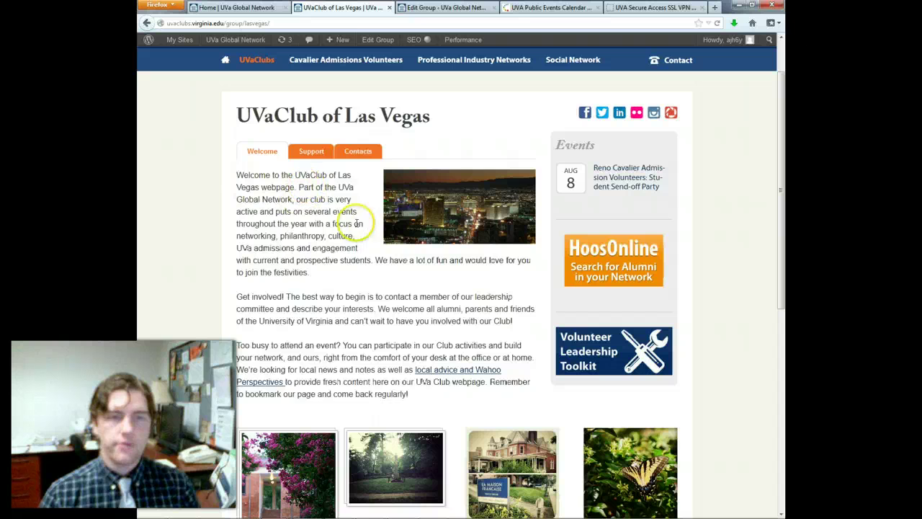
pyautogui.click(311, 151)
pyautogui.click(358, 151)
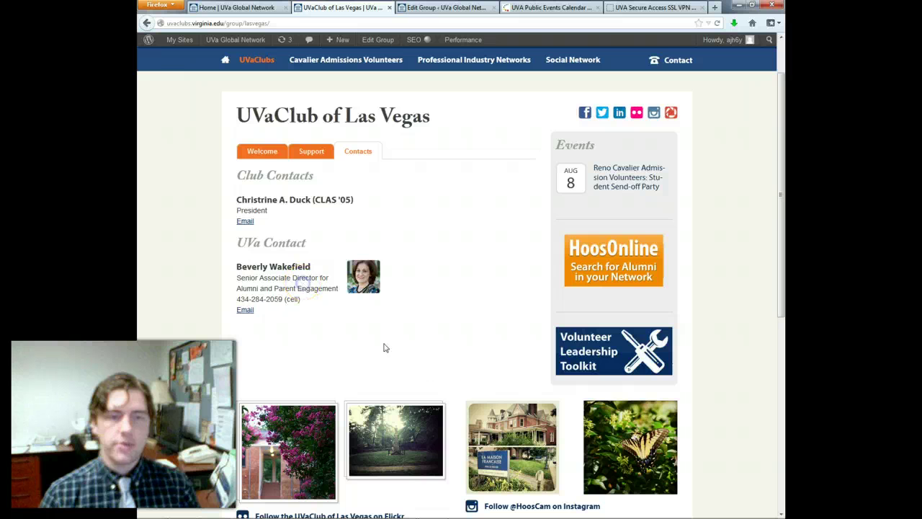
pyautogui.scroll(-4, 441, 331)
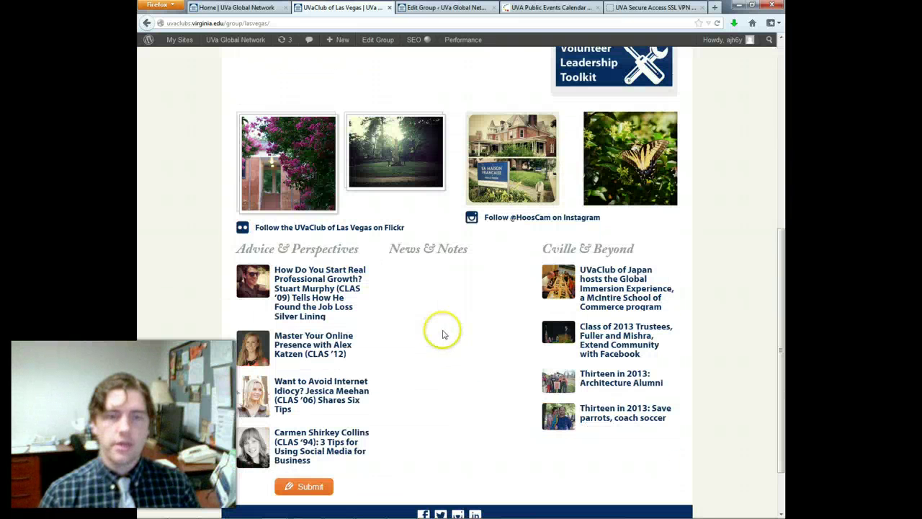
pyautogui.scroll(2, 474, 224)
pyautogui.scroll(3, 554, 225)
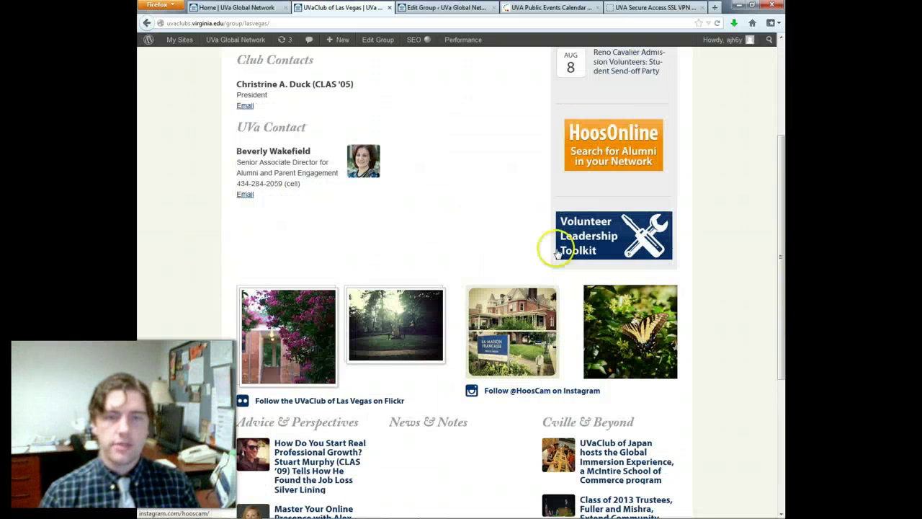